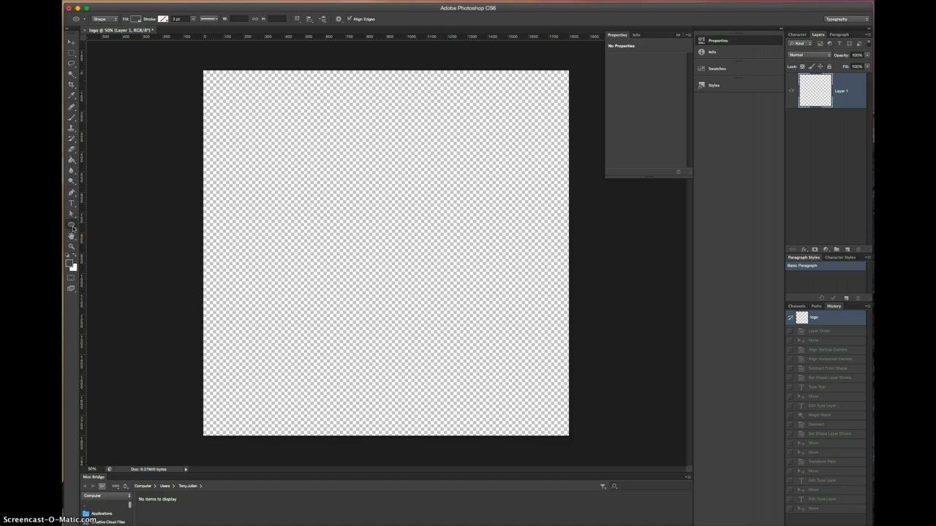
Step: Look through the Custom Shape tool's full set of preset shapes and return to the Rectangle tool
click(71, 226)
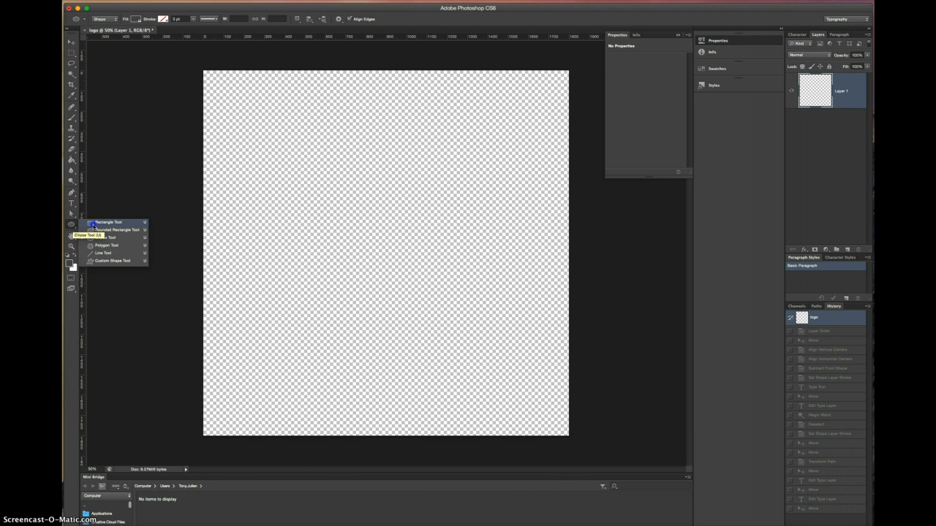
click(94, 223)
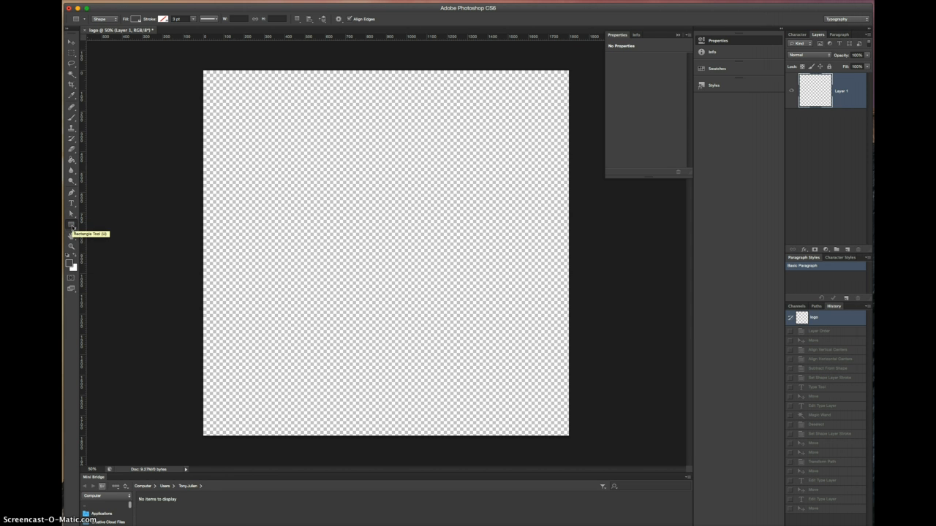
click(72, 228)
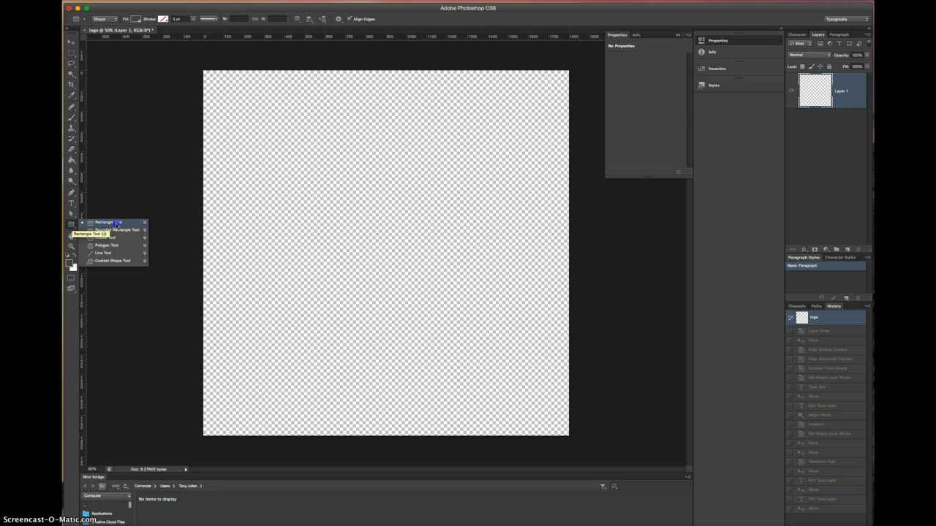
click(114, 261)
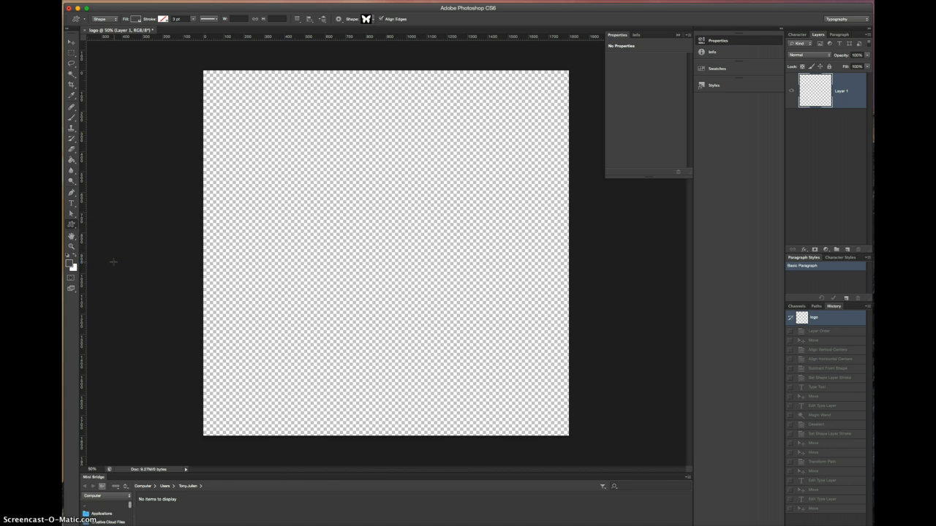
click(369, 19)
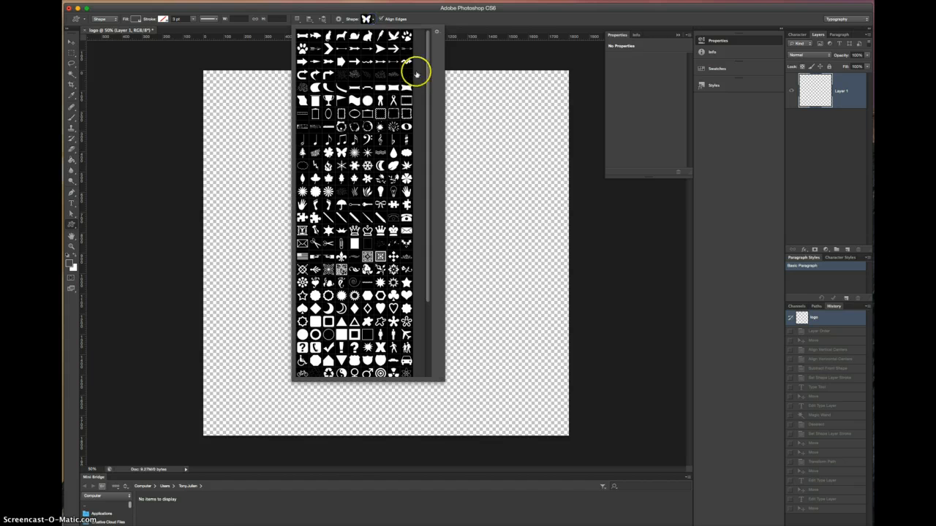
drag(425, 69, 430, 155)
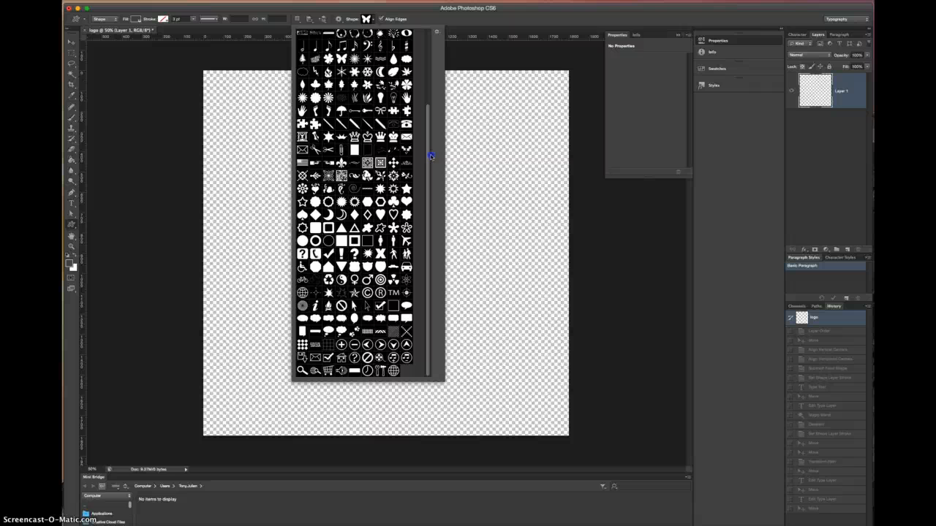
drag(431, 156, 424, 52)
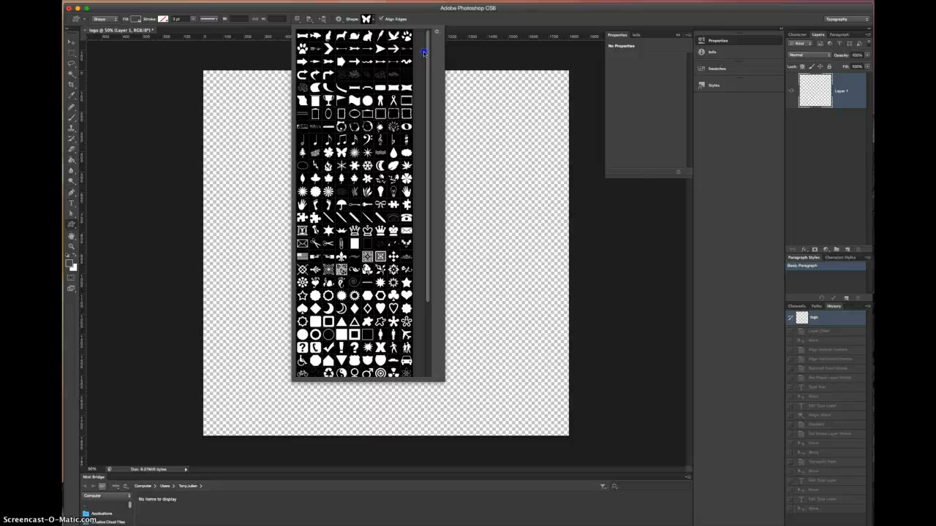
click(366, 18)
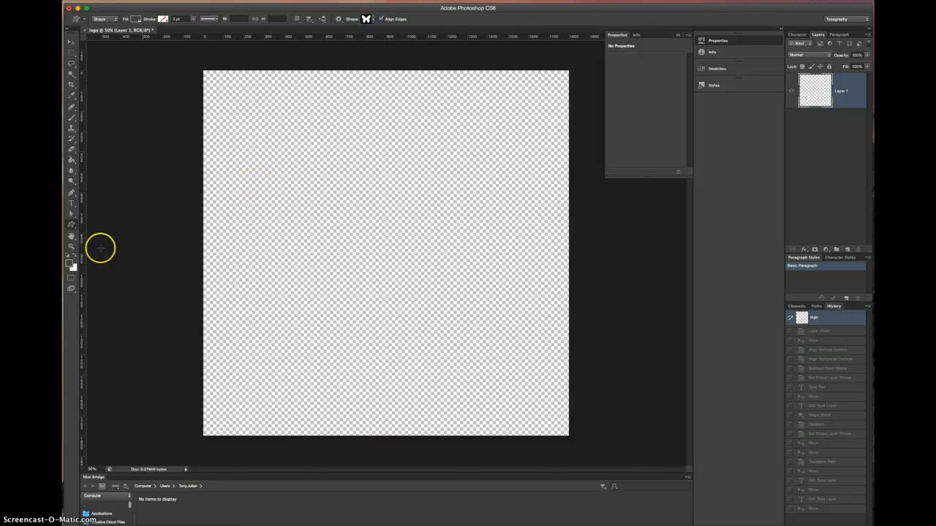
drag(71, 230, 98, 223)
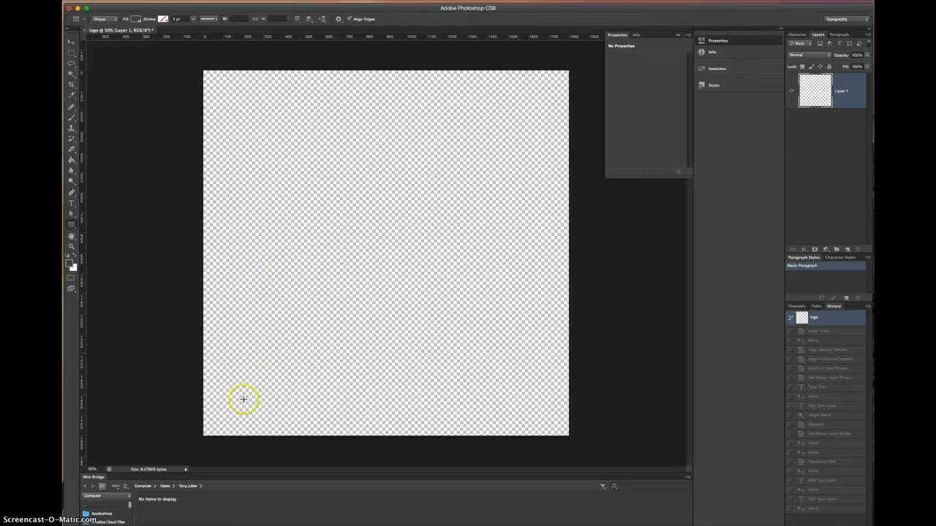
Step: Switch to the browser showing the Pinterest search for "logo design", reposition its window, and check the search terms
click(183, 525)
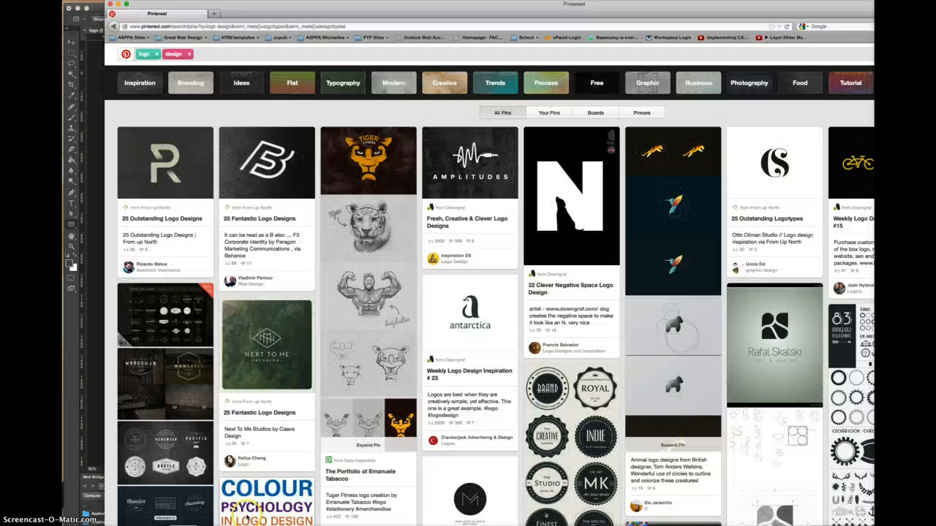
drag(201, 5, 162, 8)
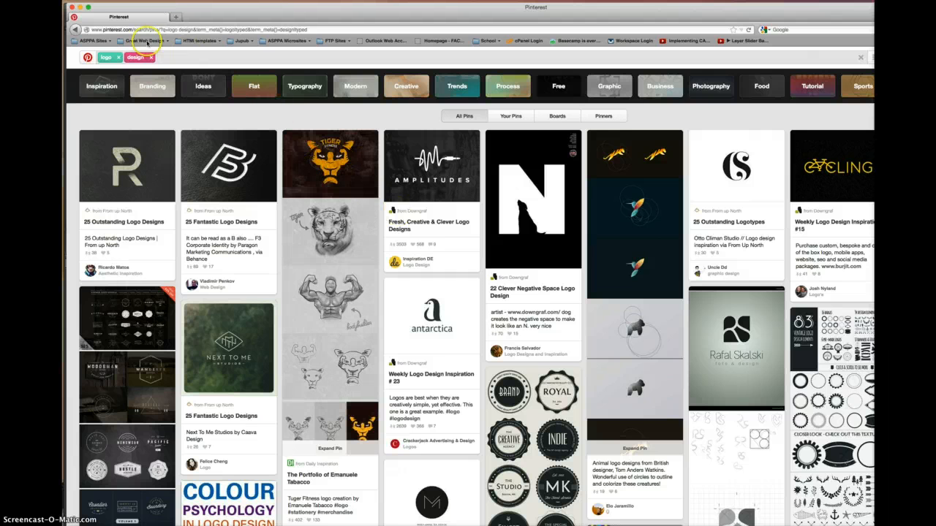
click(166, 56)
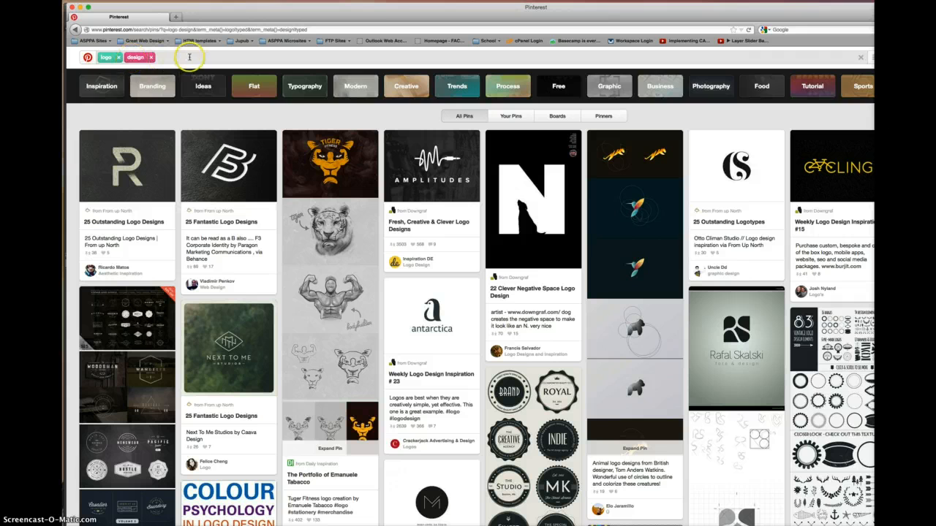
click(188, 56)
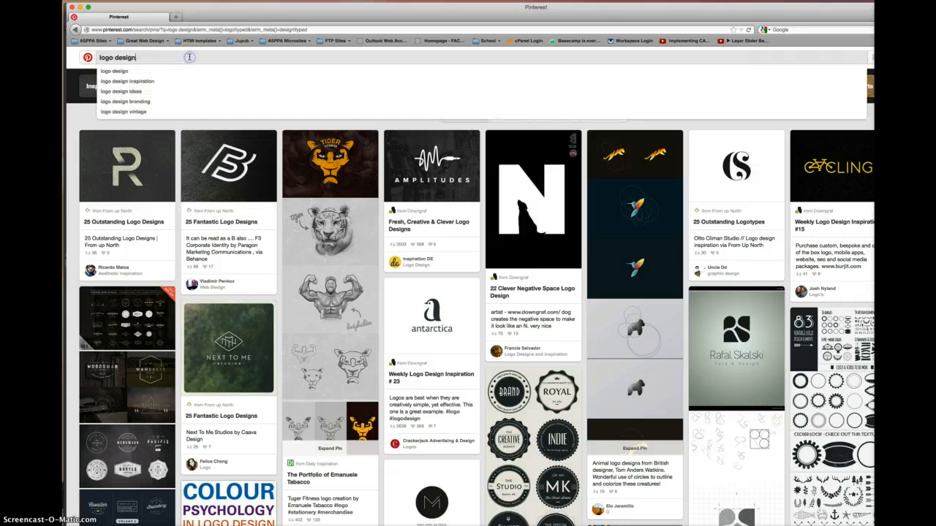
click(73, 95)
Step: Examine the logo design pins for ideas on lettering, negative space, animal shapes and vintage badges
scroll(225, 237, down, 6)
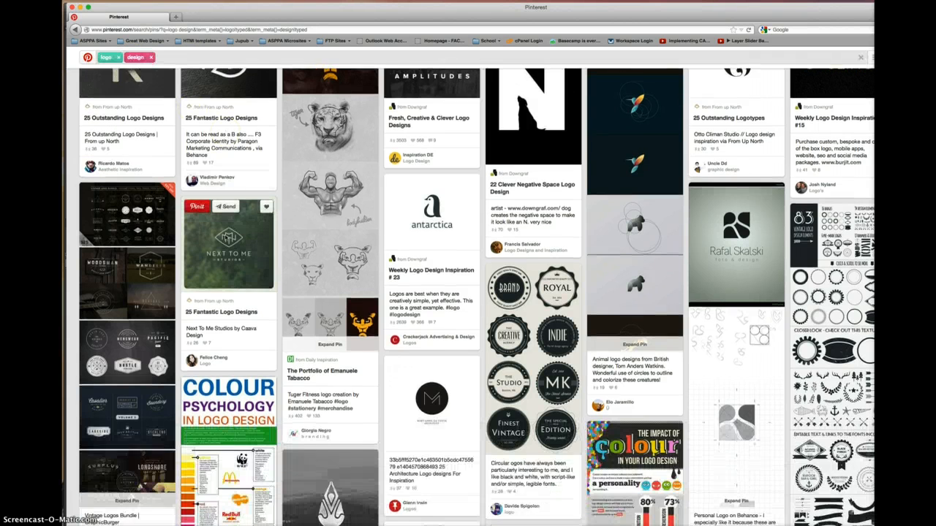
scroll(225, 237, down, 5)
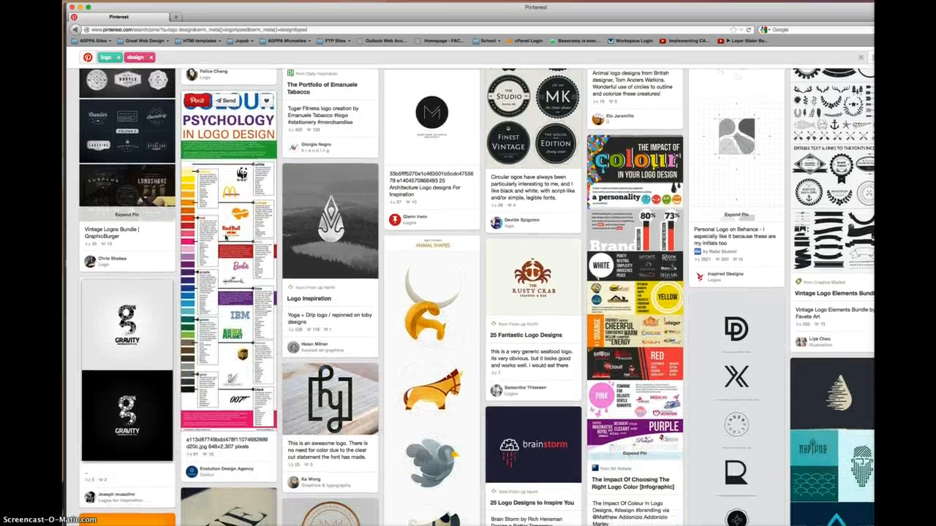
scroll(227, 236, down, 2)
click(333, 336)
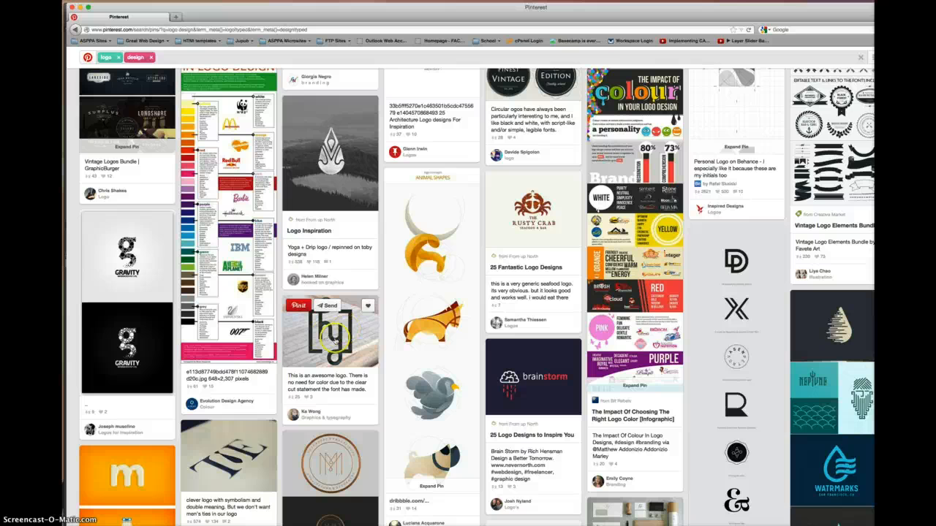
scroll(407, 349, down, 3)
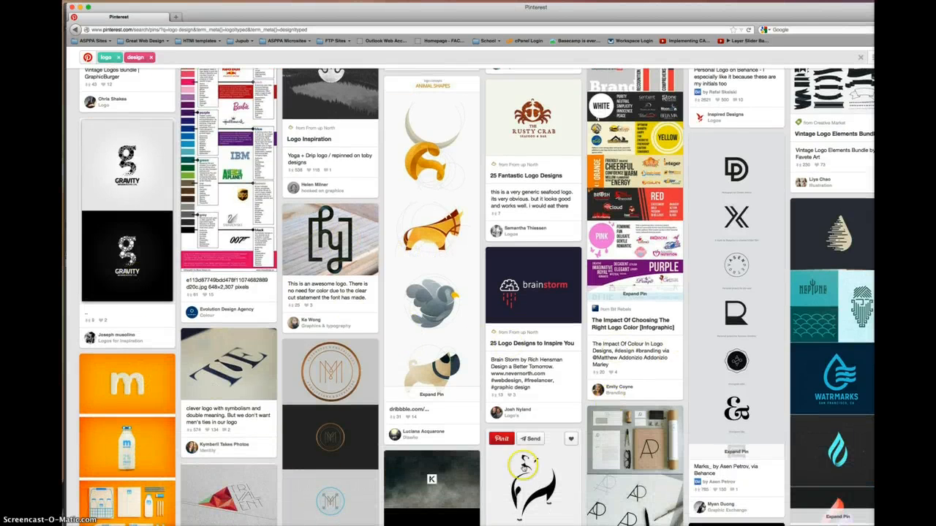
scroll(524, 463, down, 5)
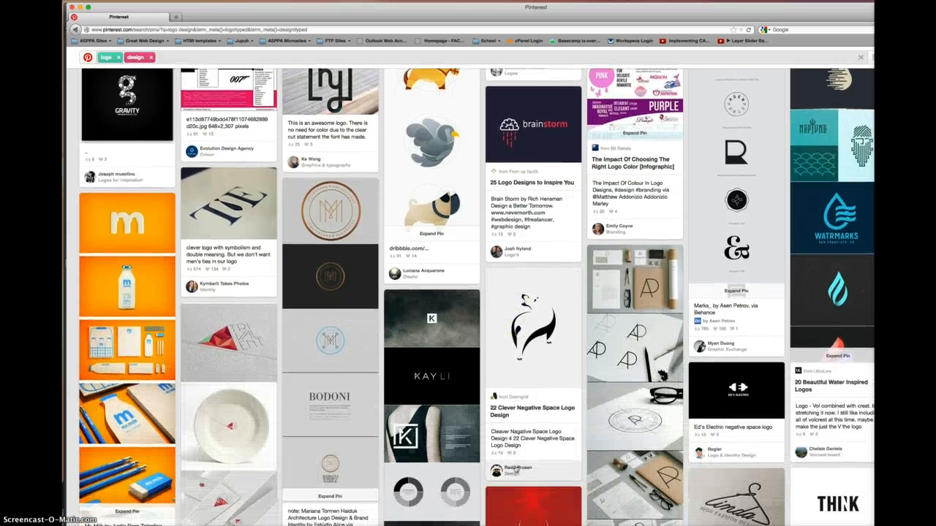
scroll(515, 468, down, 2)
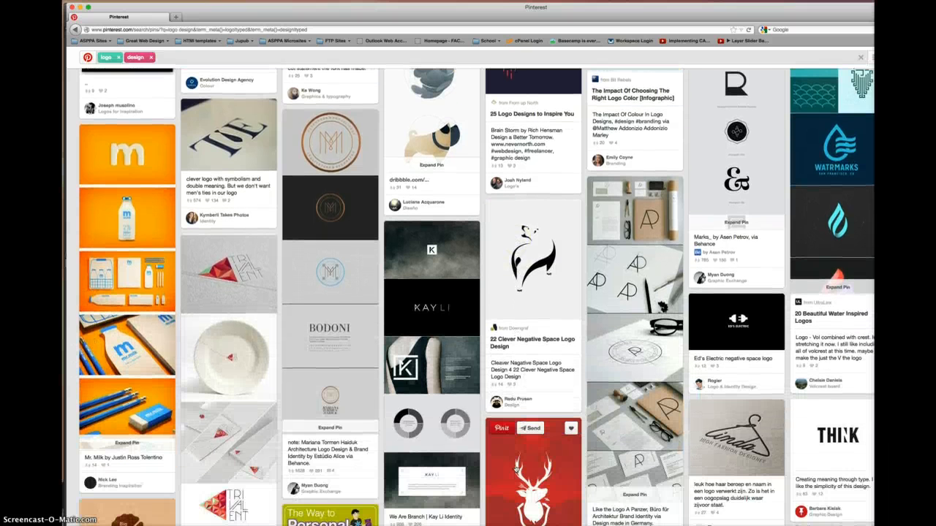
scroll(515, 468, down, 3)
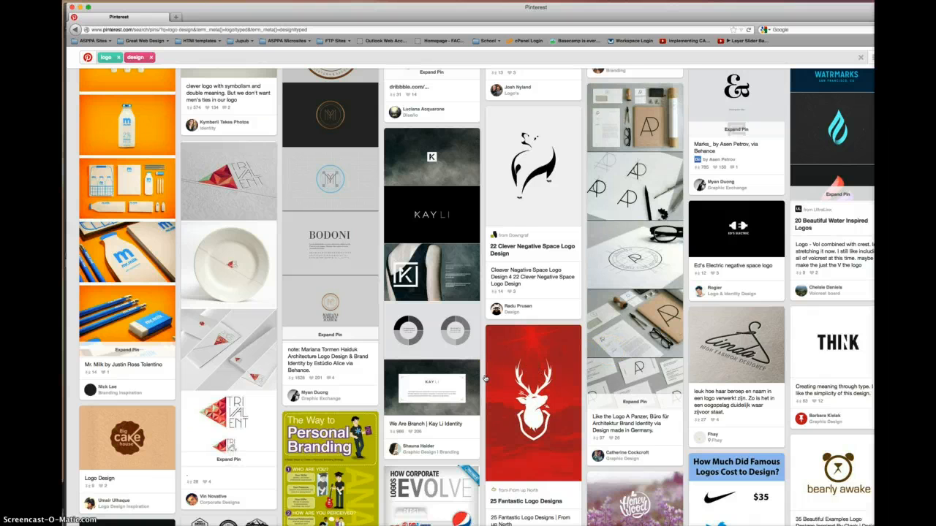
scroll(485, 378, down, 6)
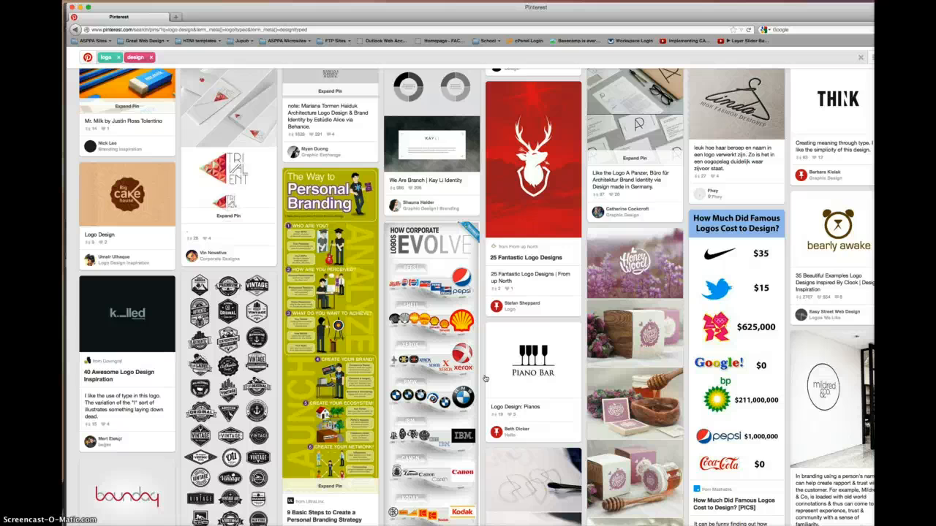
scroll(485, 378, down, 5)
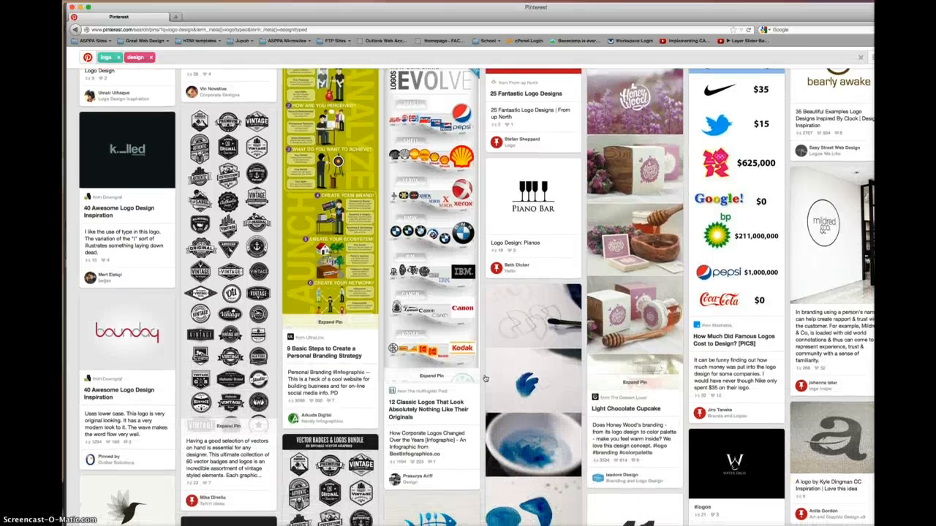
scroll(484, 378, down, 5)
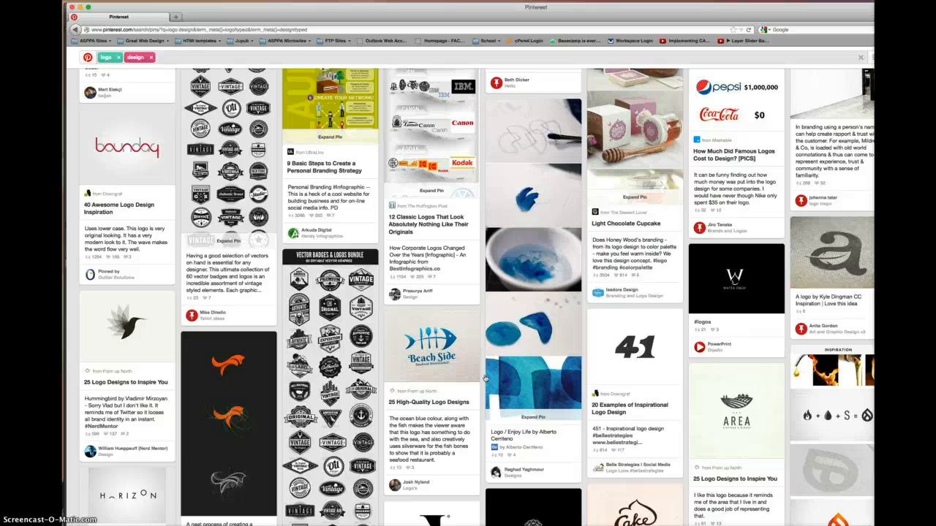
scroll(484, 378, down, 2)
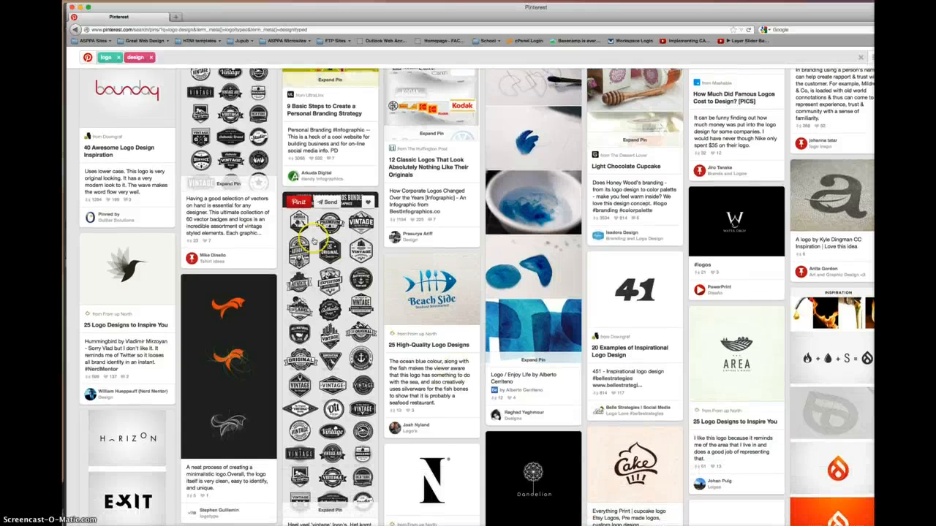
Step: Open the "Vector Badges & Logos Bundle" pin, examine its badge designs, and return to the search results
click(316, 236)
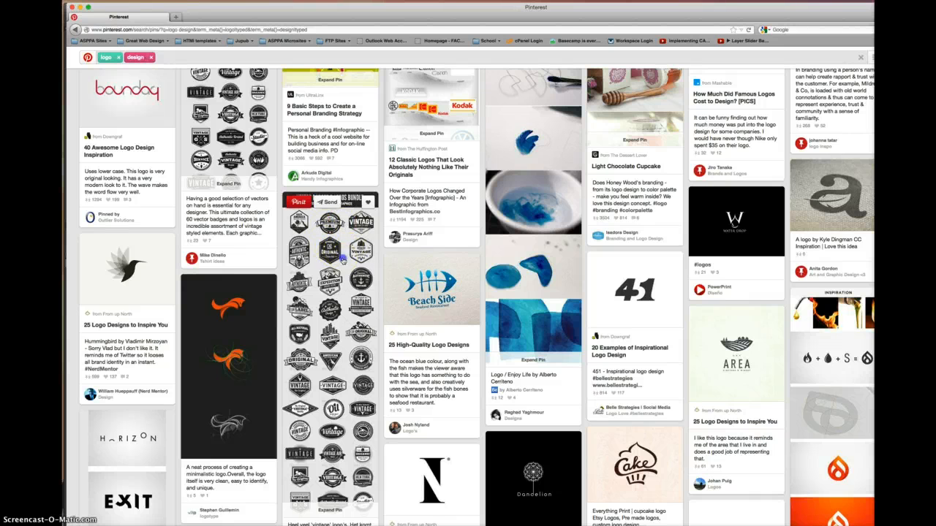
click(342, 258)
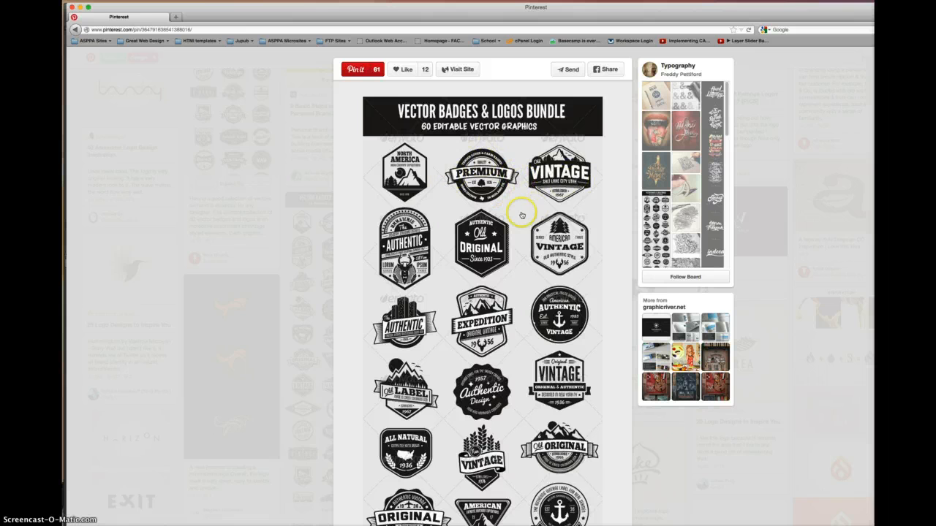
scroll(520, 244, down, 2)
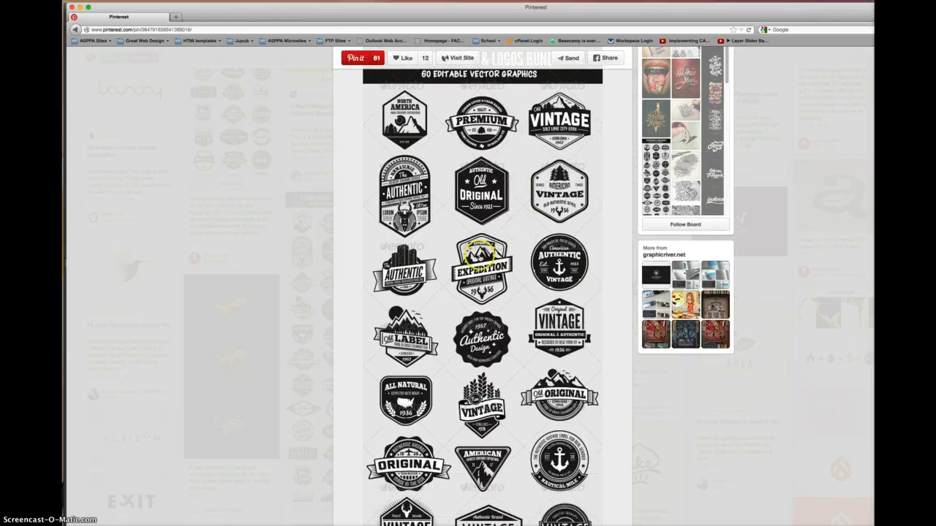
scroll(480, 260, down, 5)
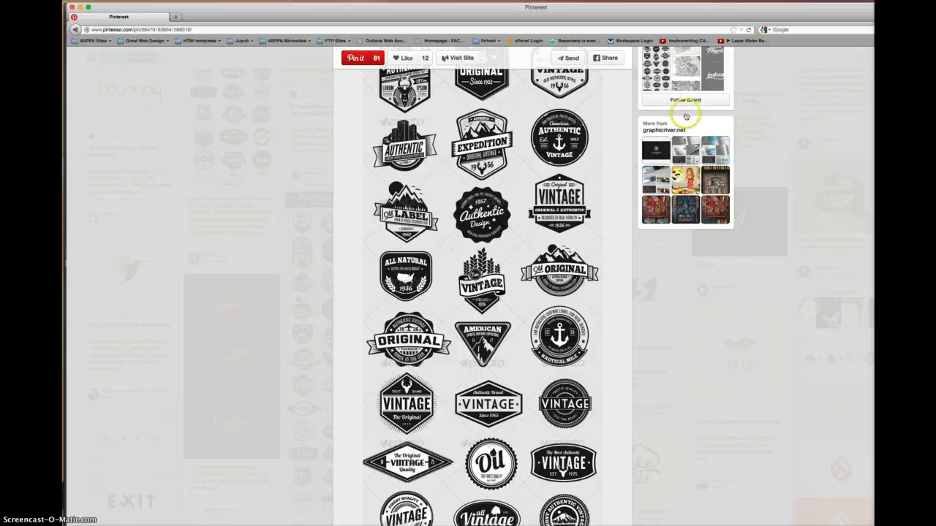
scroll(723, 98, up, 7)
click(258, 199)
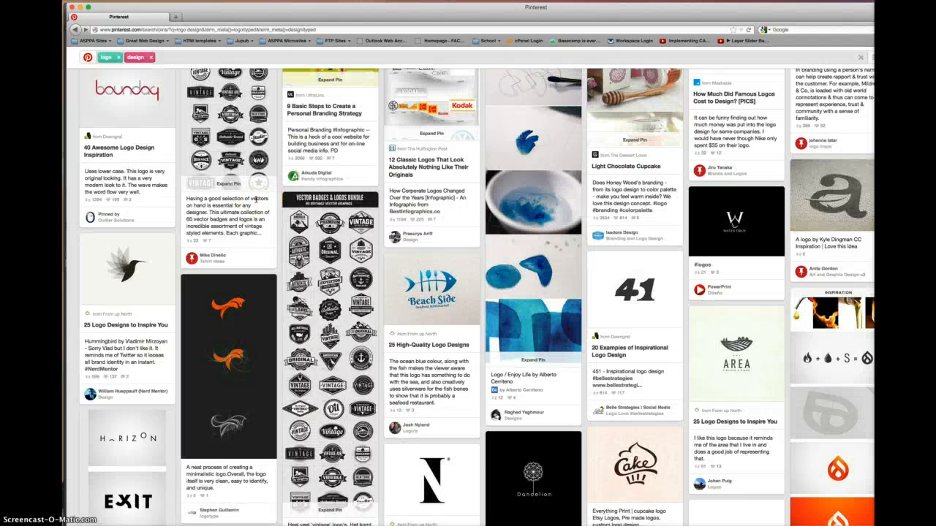
Step: Examine further logo pins below the vector badges bundle, including monograms, hidden-message logos, retro badges and brand identities
scroll(258, 199, down, 5)
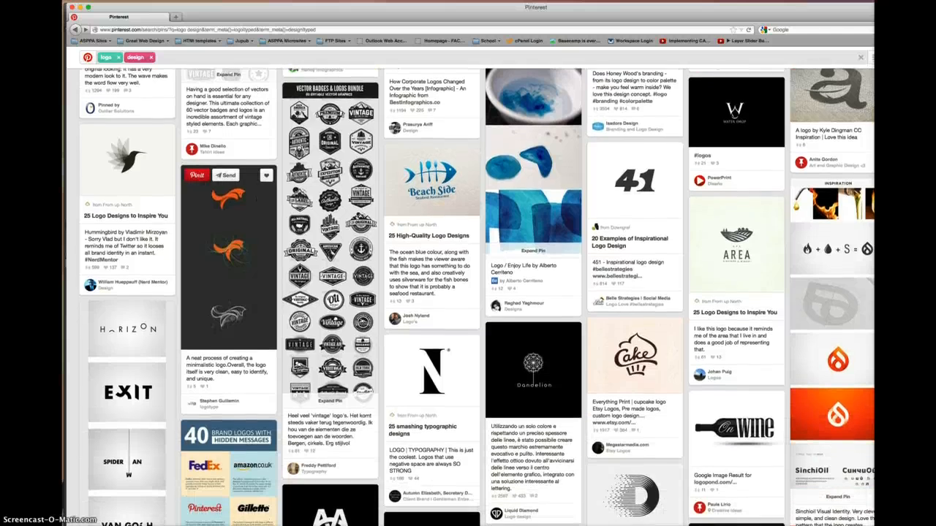
scroll(256, 198, down, 2)
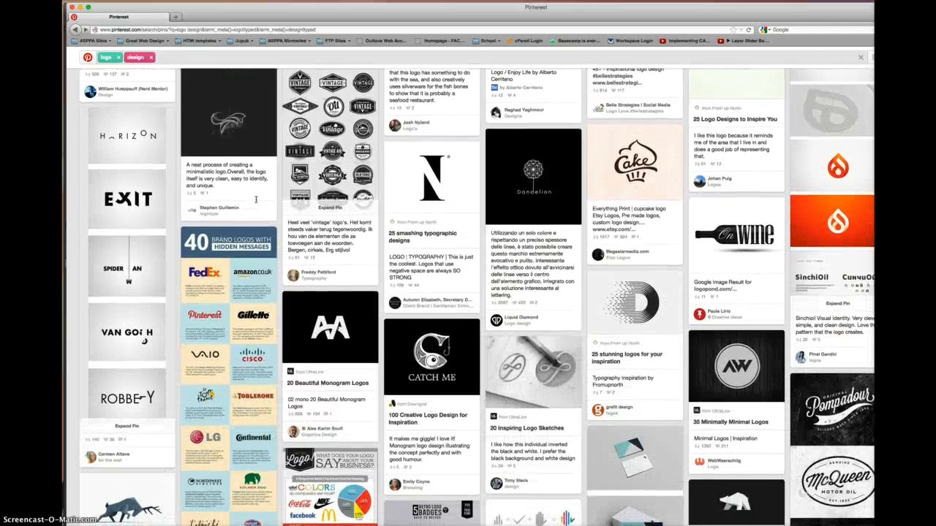
scroll(256, 199, down, 4)
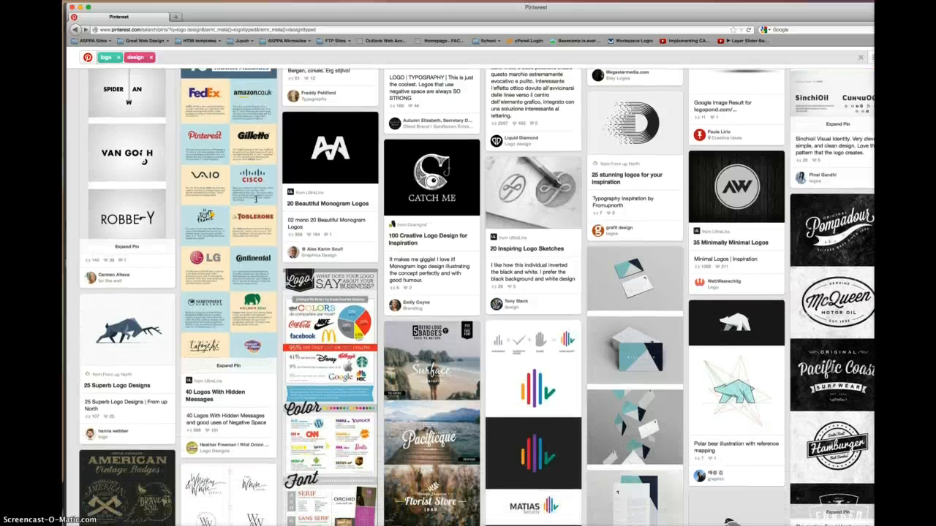
scroll(256, 199, down, 2)
scroll(255, 199, down, 4)
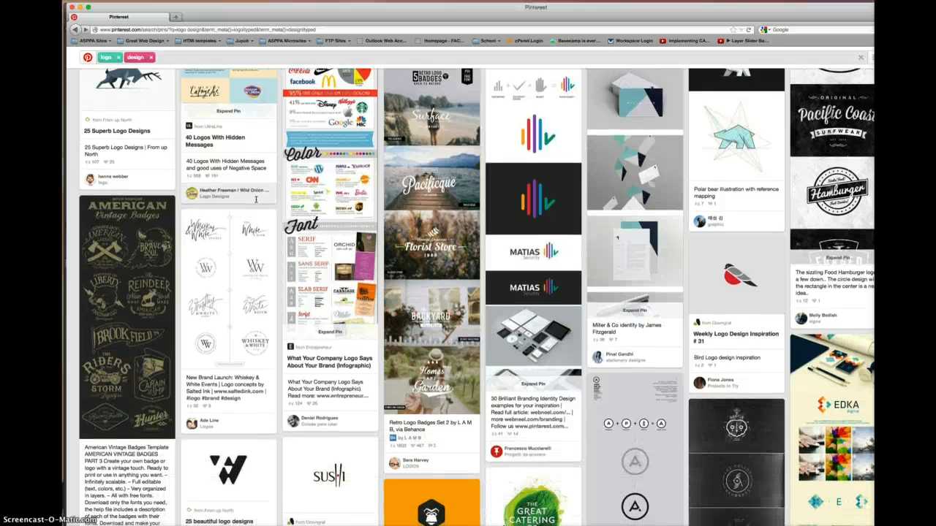
scroll(256, 199, down, 3)
scroll(256, 199, down, 3)
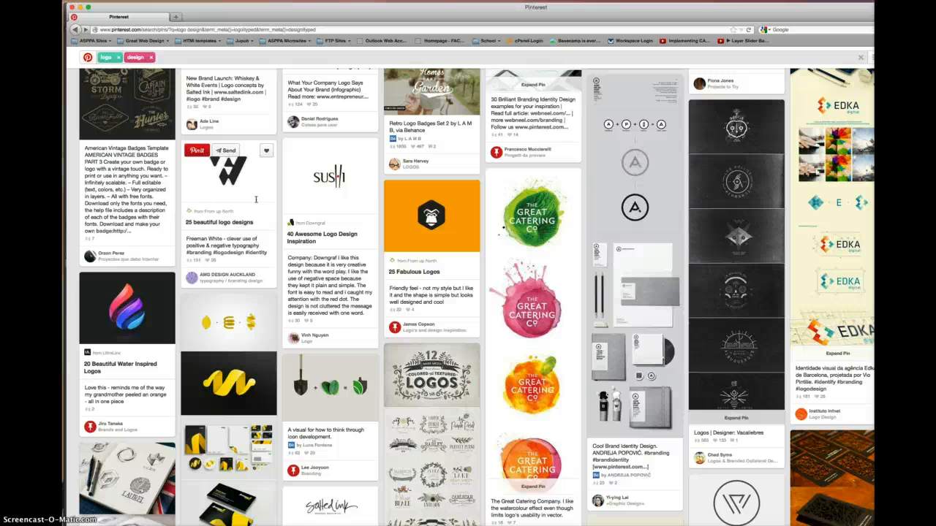
scroll(256, 199, down, 2)
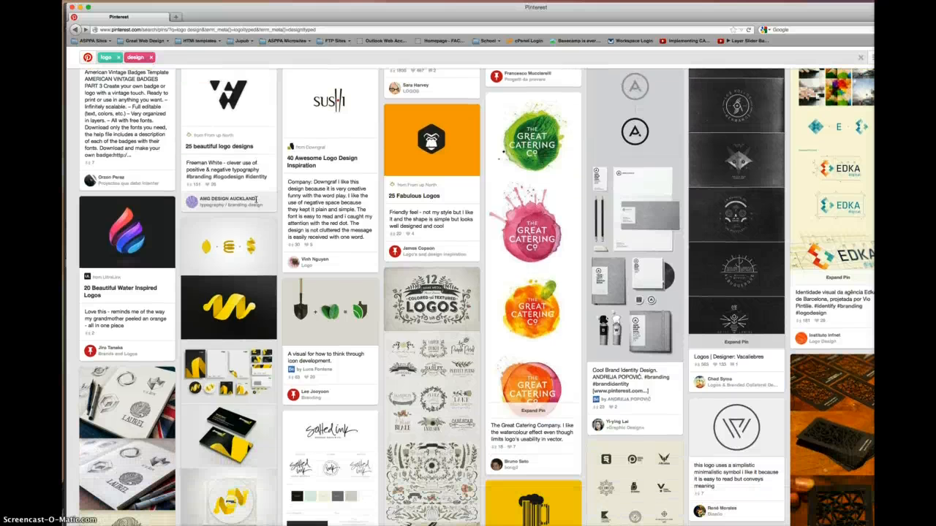
Step: Open the pin of sketchbook logo drawings, examine the hand-drawn sketches, and return to the search results
scroll(255, 199, down, 2)
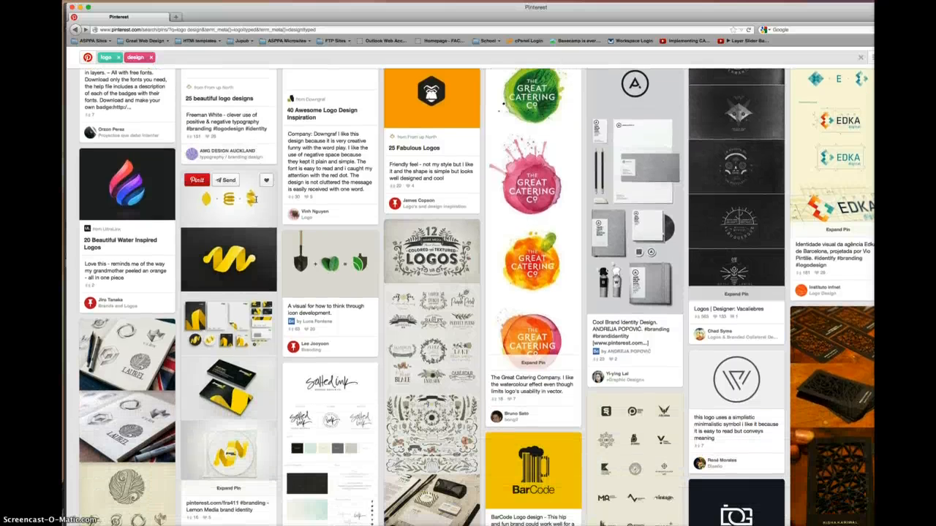
click(119, 372)
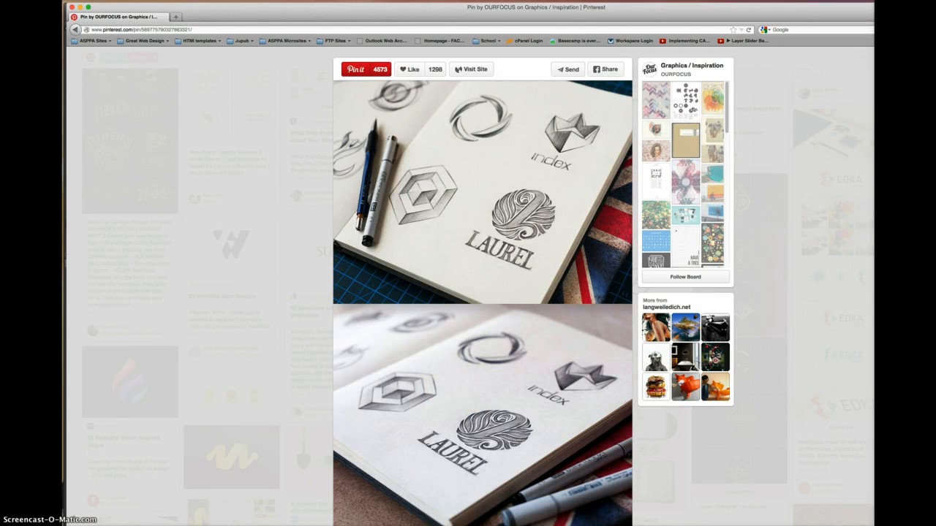
click(808, 115)
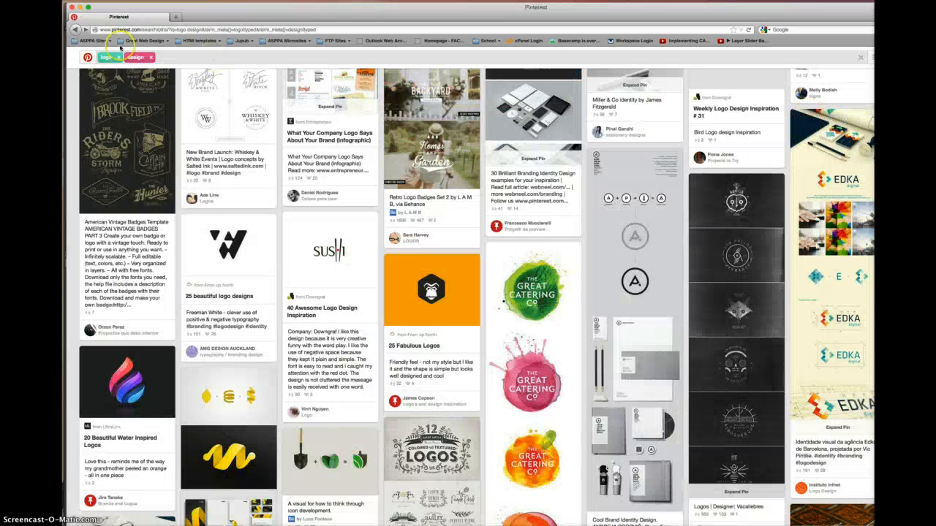
Step: Switch back to Photoshop and draw a rectangle about 586 by 482 px in the upper-left part of the canvas
click(79, 6)
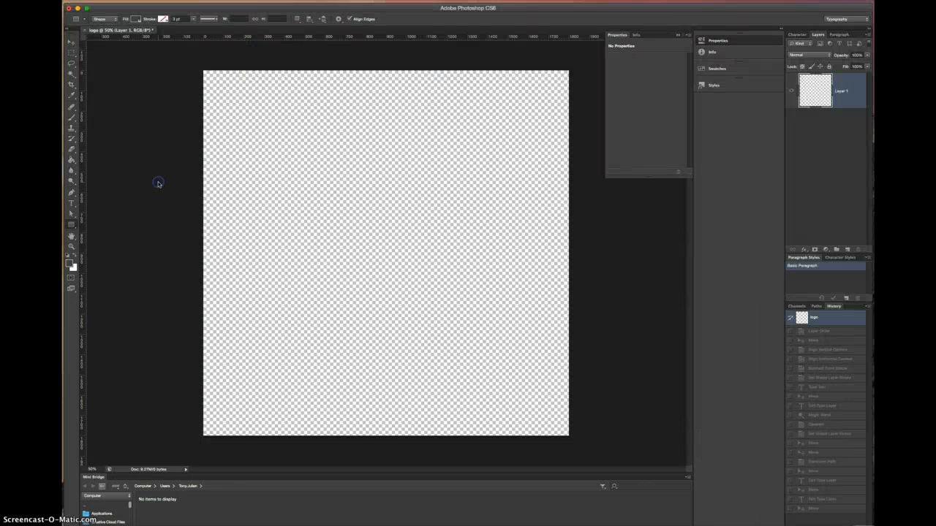
click(73, 224)
drag(247, 110, 364, 206)
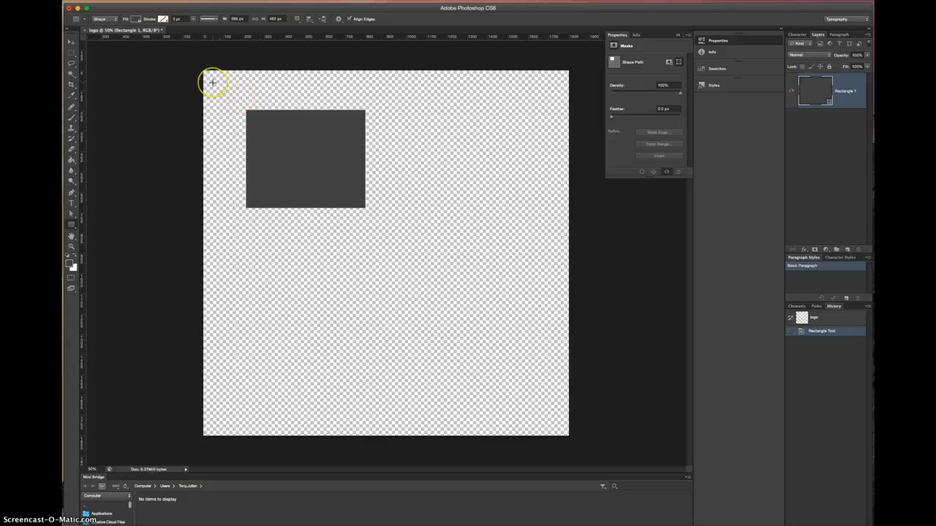
Step: Fill the rectangle with magenta and give it a dark blue stroke
click(136, 19)
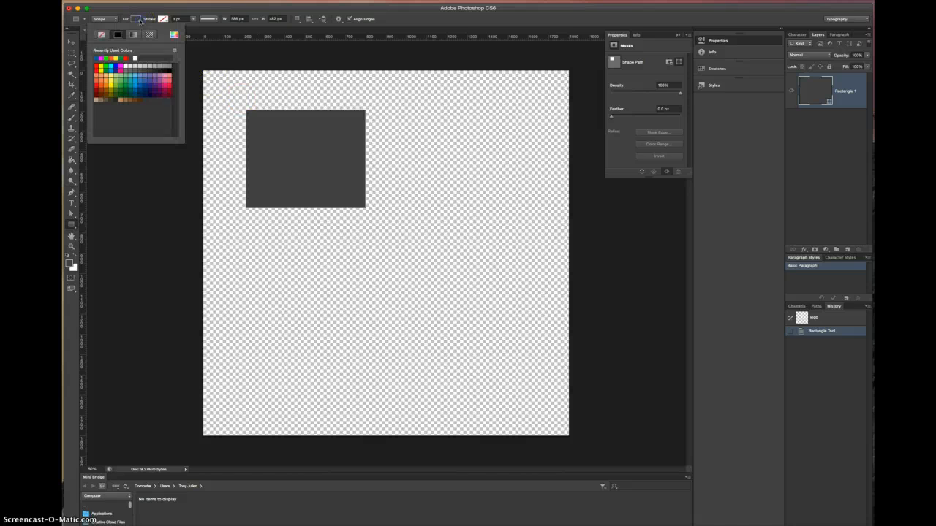
click(104, 60)
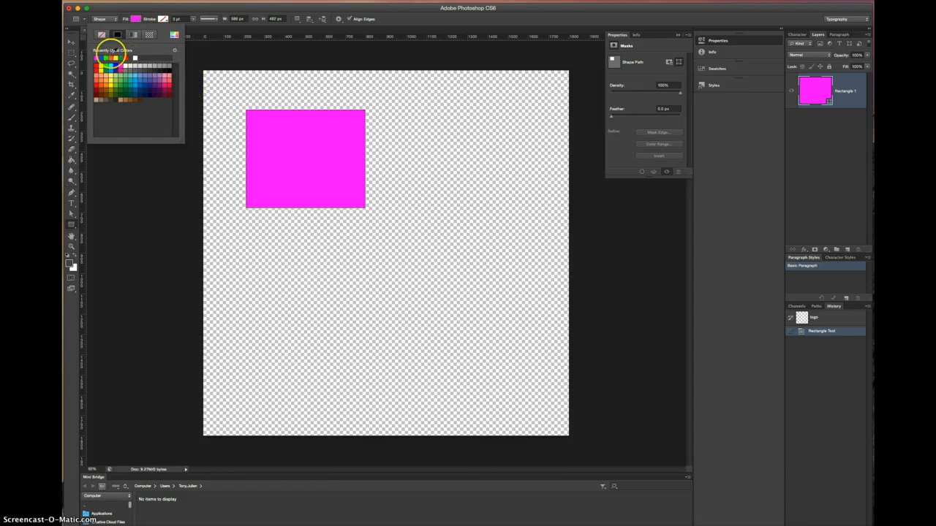
click(163, 20)
click(163, 20)
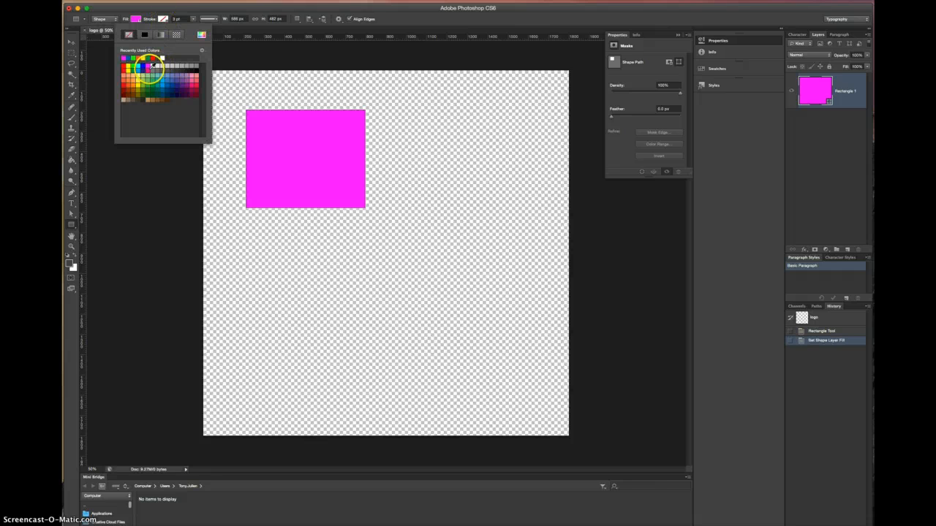
click(142, 68)
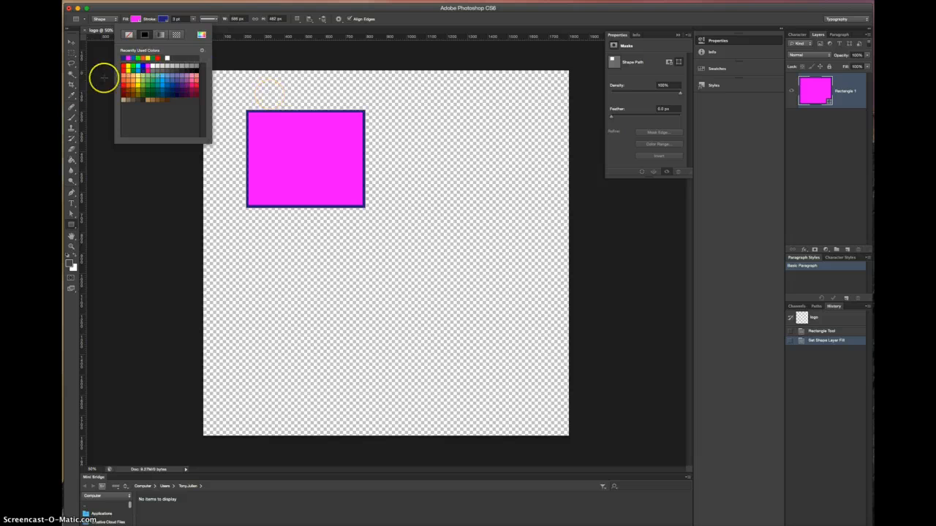
Step: Use the Direct Selection tool to pull the rectangle's upper-right corner right, lower-right corner down and out, and lower-left corner inward
click(72, 216)
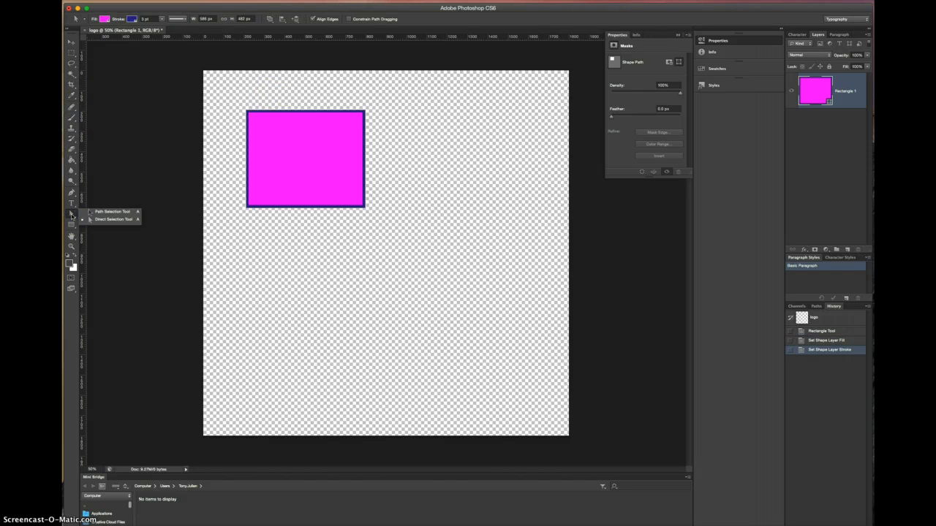
click(359, 112)
drag(367, 114, 416, 111)
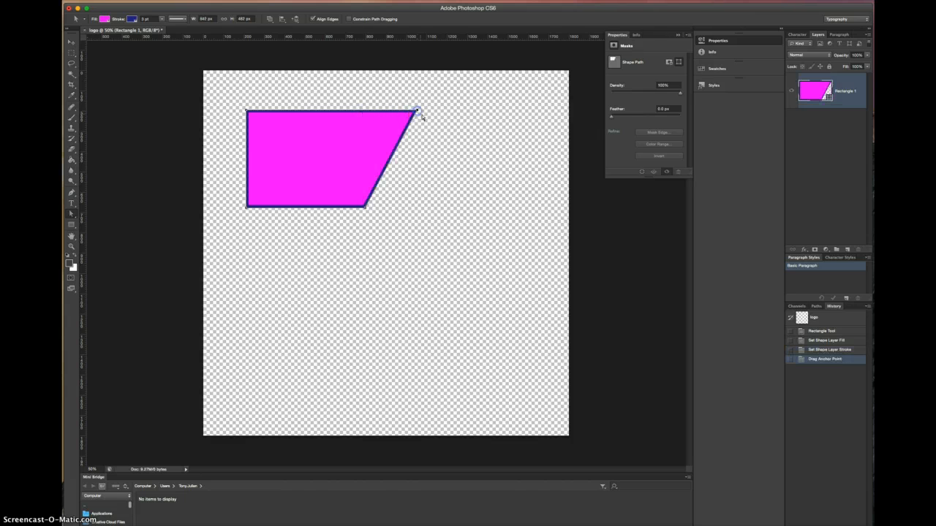
drag(350, 217, 381, 291)
drag(248, 208, 249, 210)
drag(247, 210, 286, 195)
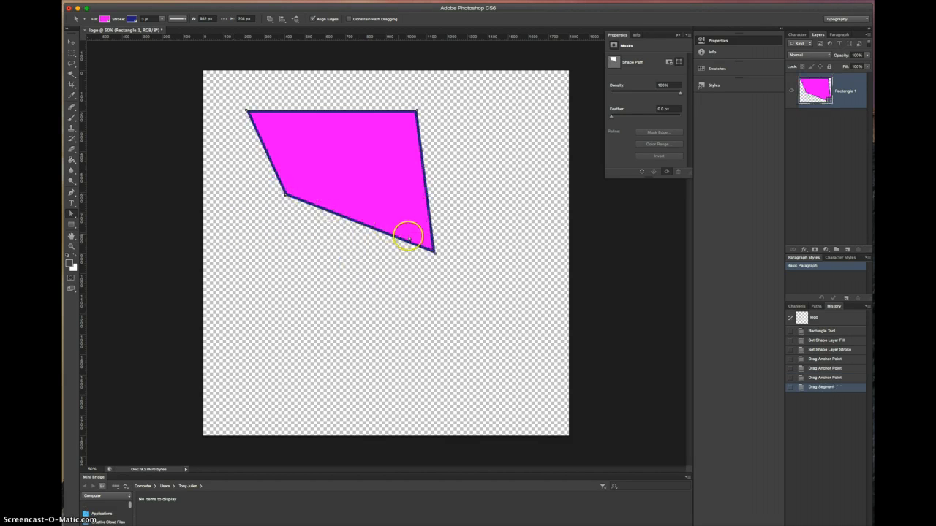
Step: Reshape the magenta polygon into a kite with a long bottom point, a farther upper-right corner and a notch in its left side
drag(435, 252, 367, 333)
click(285, 199)
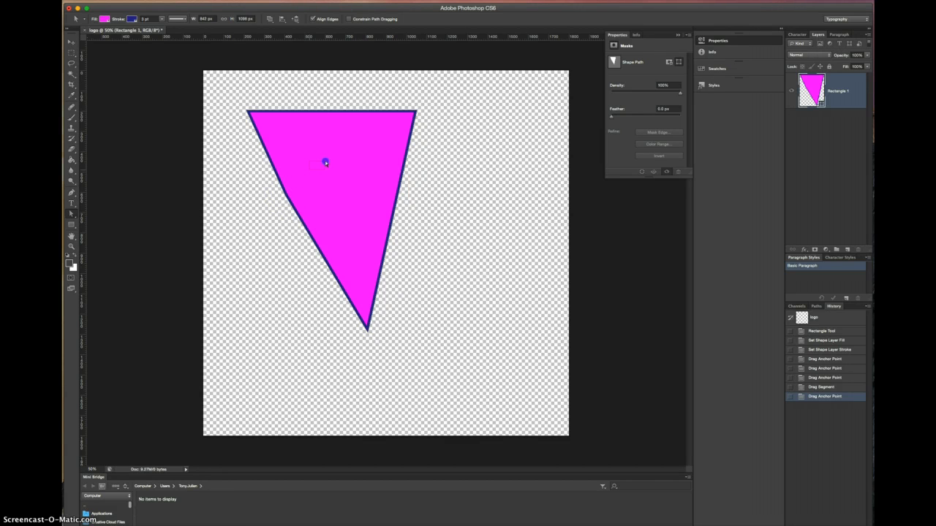
click(414, 111)
drag(414, 111, 491, 133)
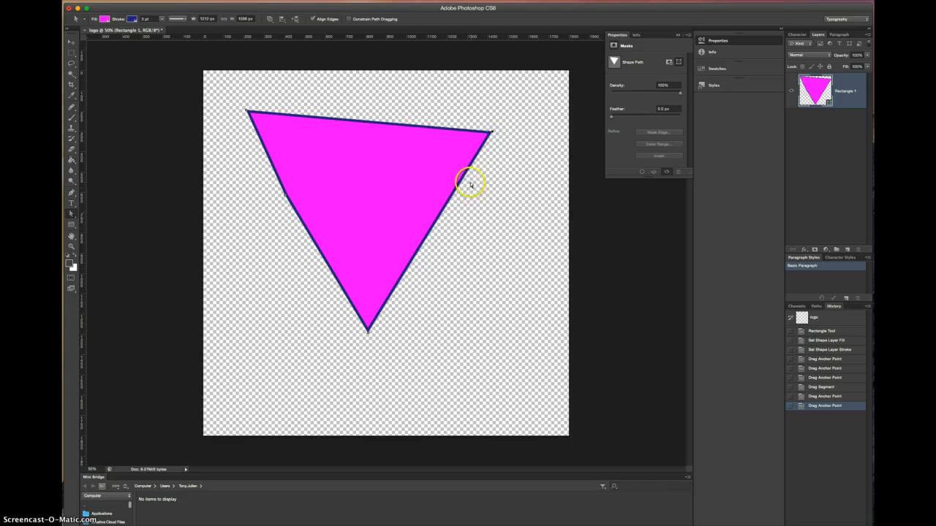
drag(348, 176, 374, 180)
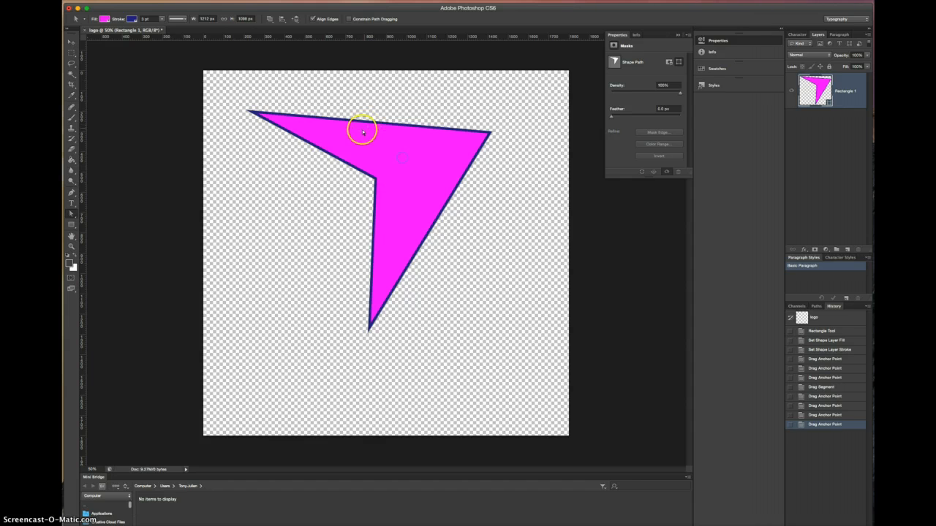
Step: Move the kite shape down and slightly left on the canvas, and leave its layer selected
click(71, 42)
drag(384, 158, 366, 199)
click(832, 123)
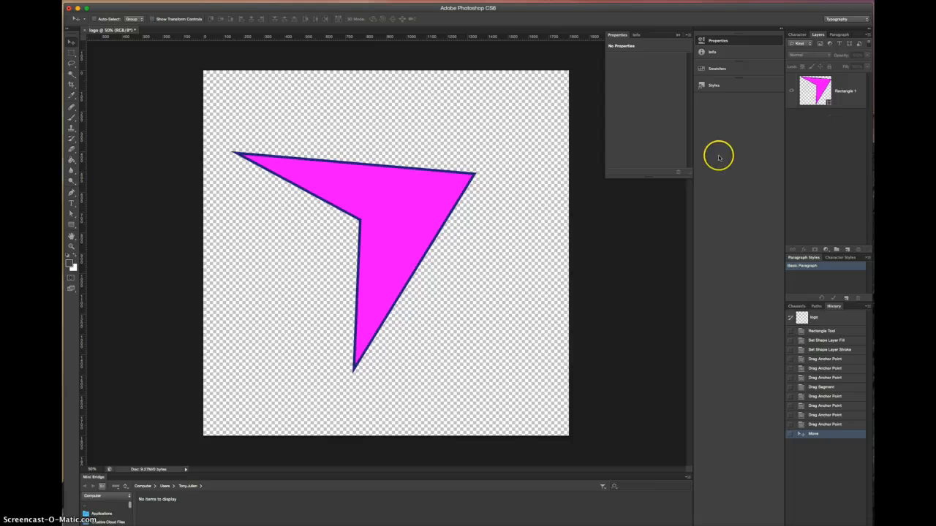
click(327, 183)
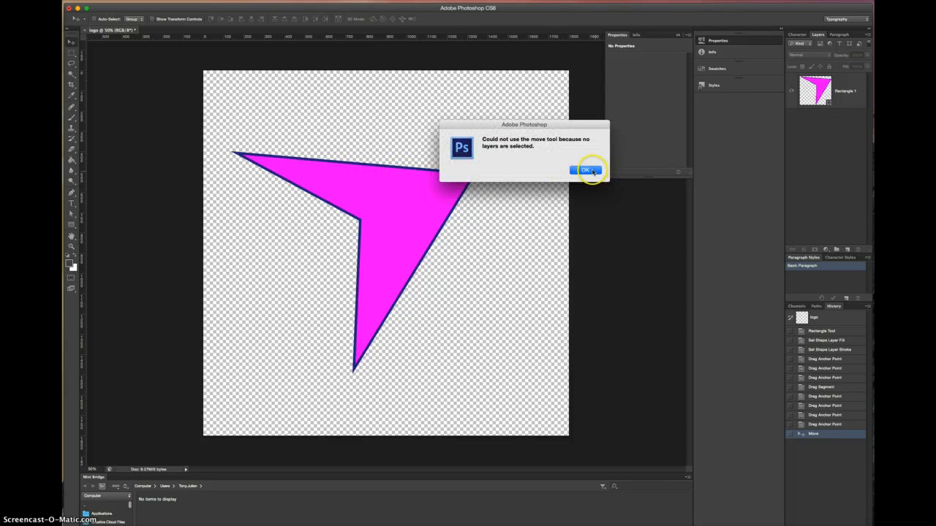
click(587, 171)
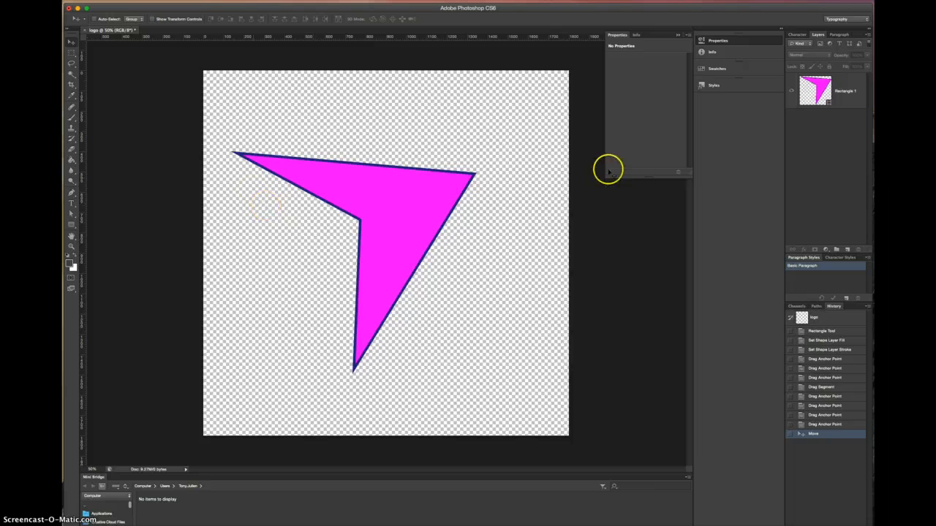
click(70, 226)
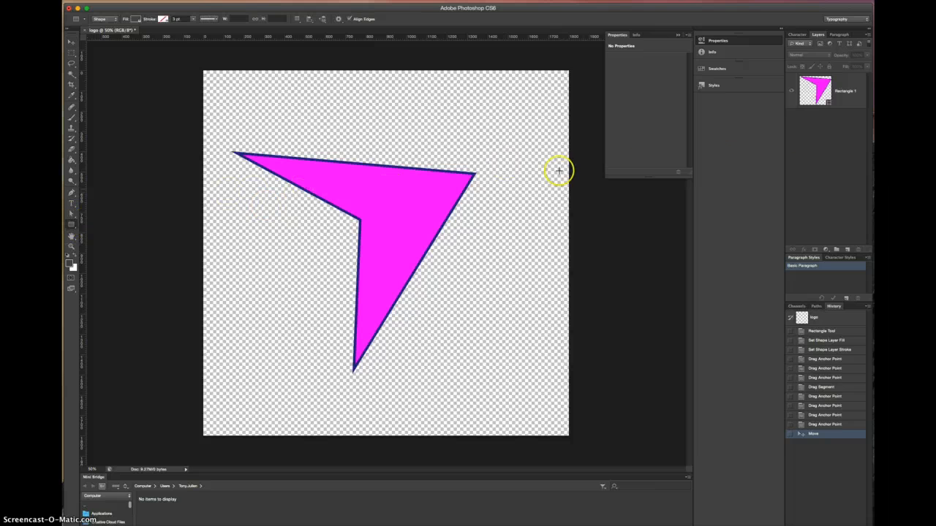
click(846, 98)
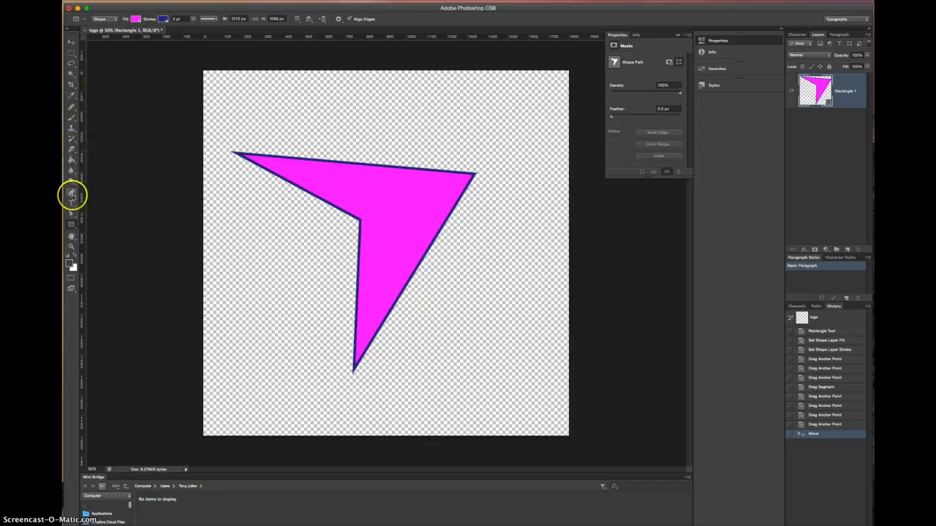
Step: Add the text "KITE" in a text box above the kite shape and move it onto the shape
key(t)
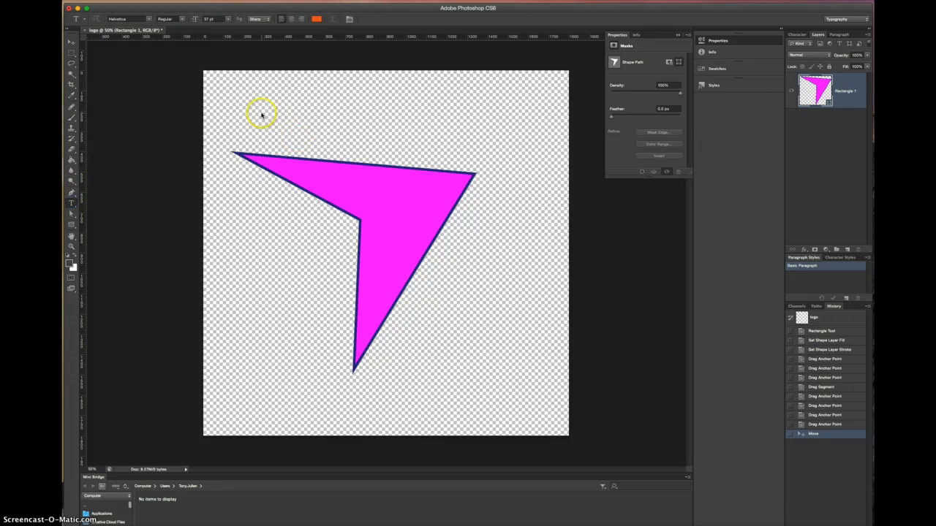
drag(263, 102, 484, 151)
text(KITE)
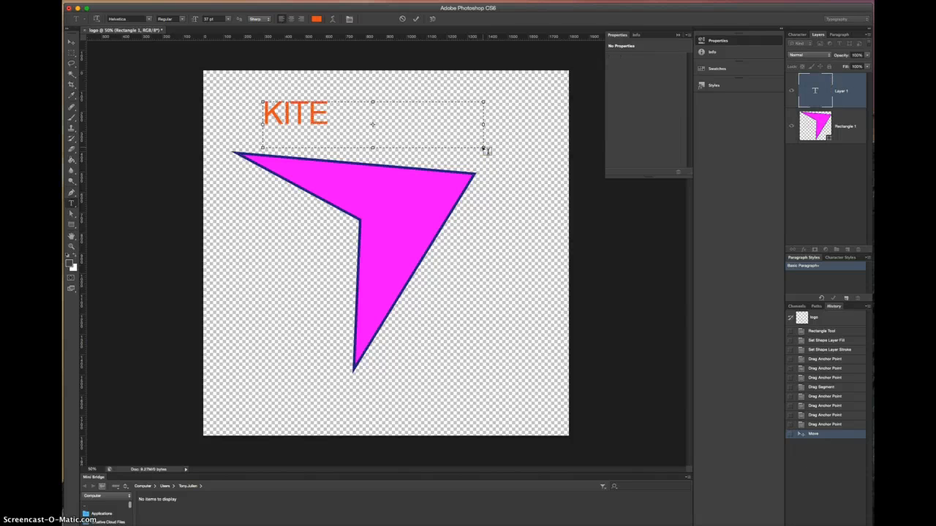
key(super+a)
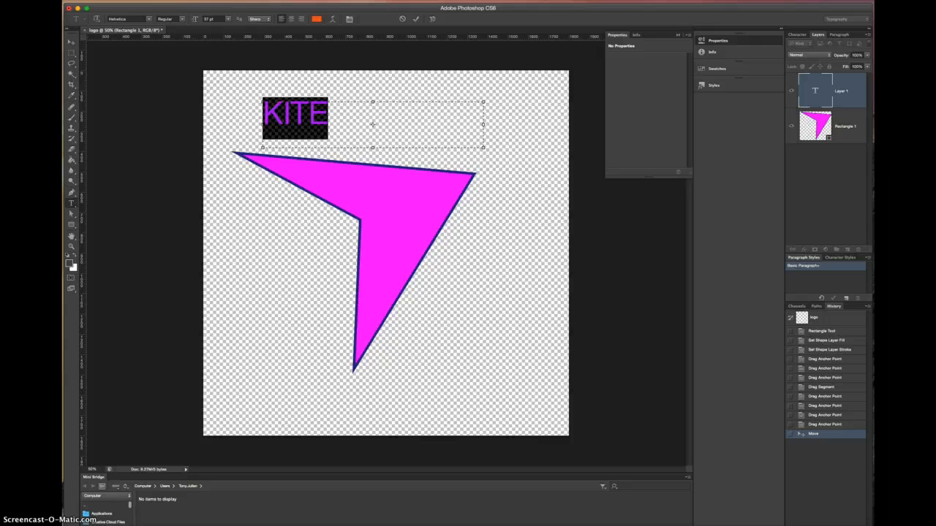
click(71, 41)
drag(314, 119, 392, 206)
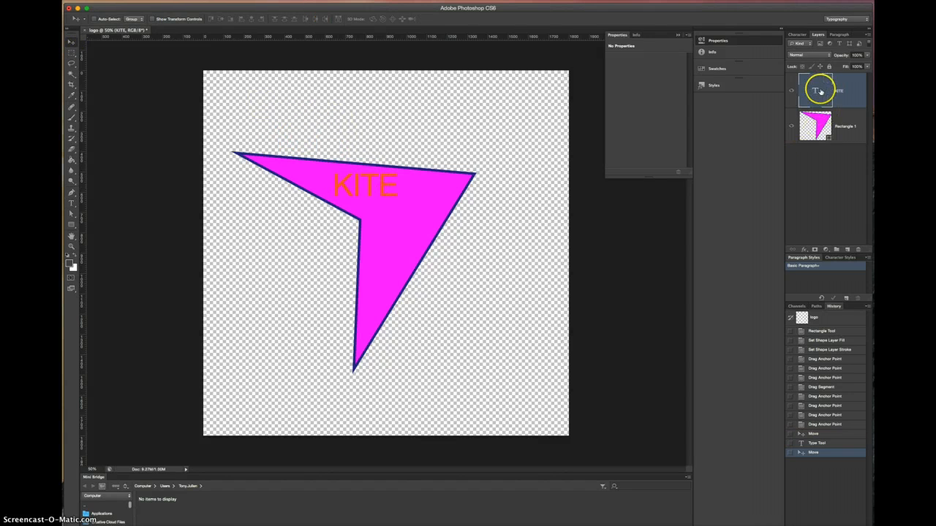
Step: Change the KITE text's colour to near-white #f7f1ef and shift it slightly right and down within the kite shape
double_click(817, 89)
click(316, 19)
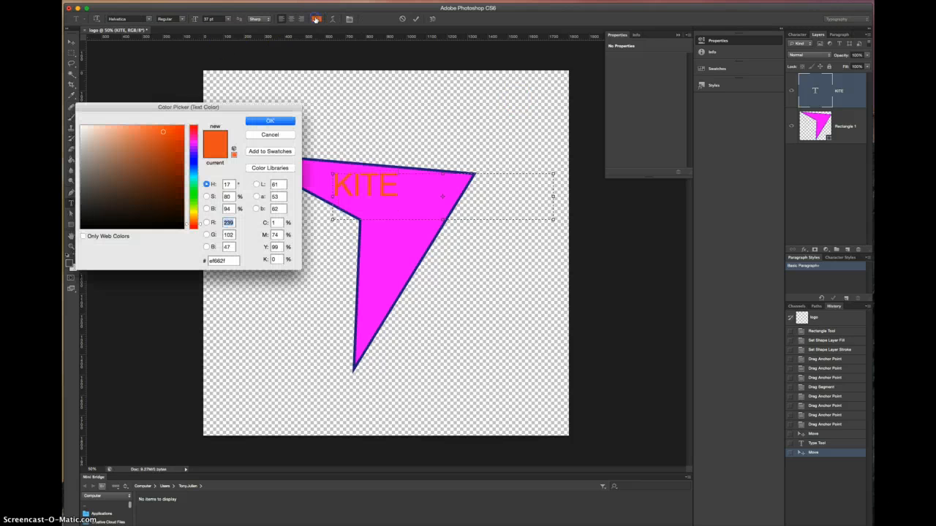
click(82, 127)
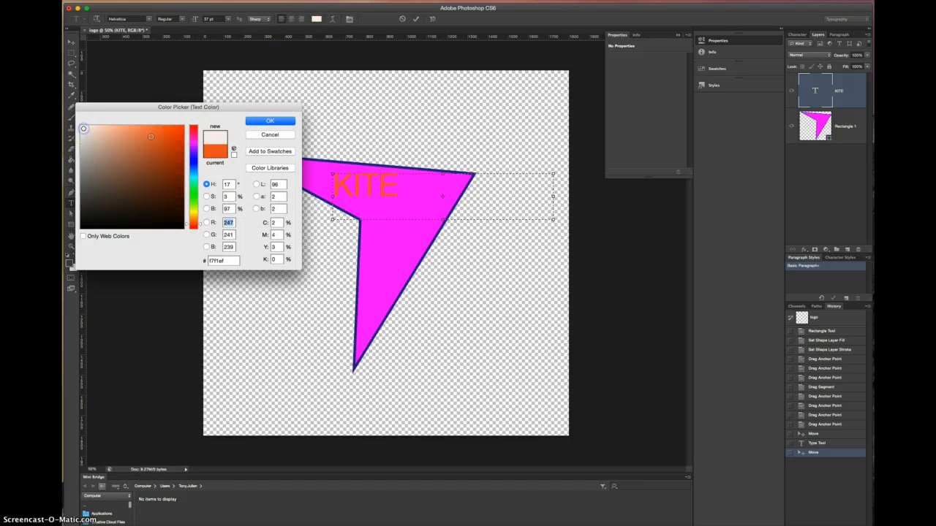
click(261, 121)
click(71, 41)
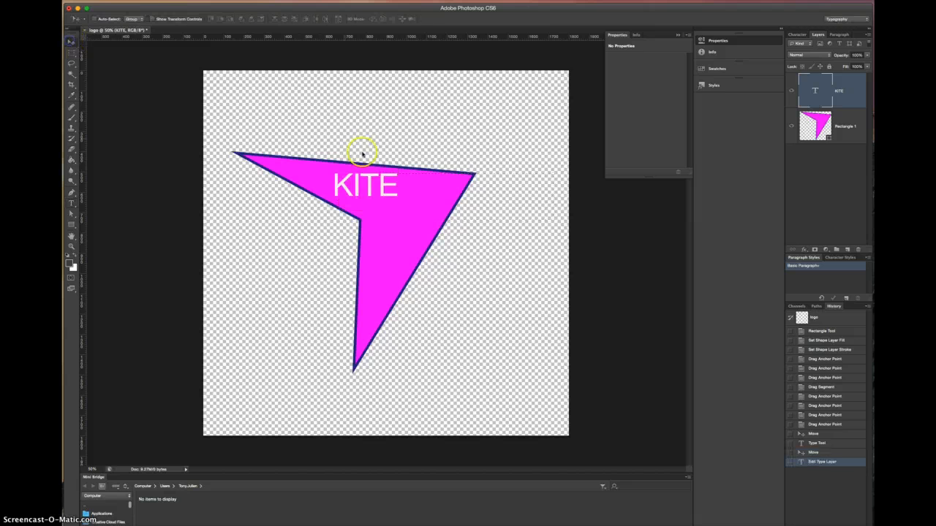
drag(369, 191, 392, 197)
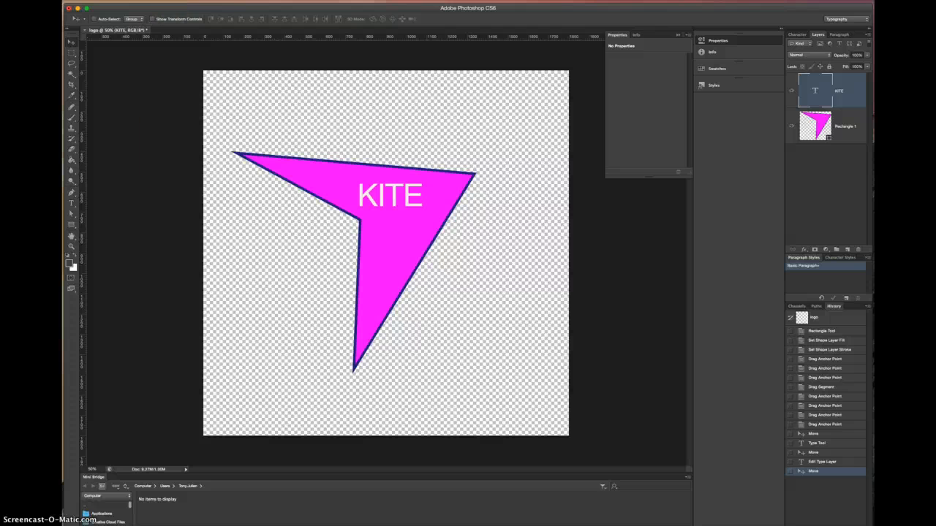
click(151, 1)
mouse_move(130, 1)
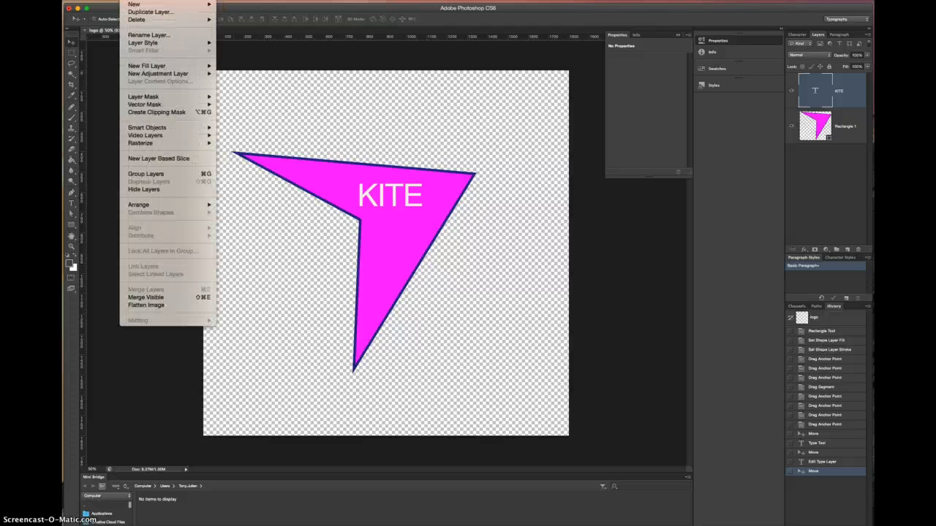
click(165, 158)
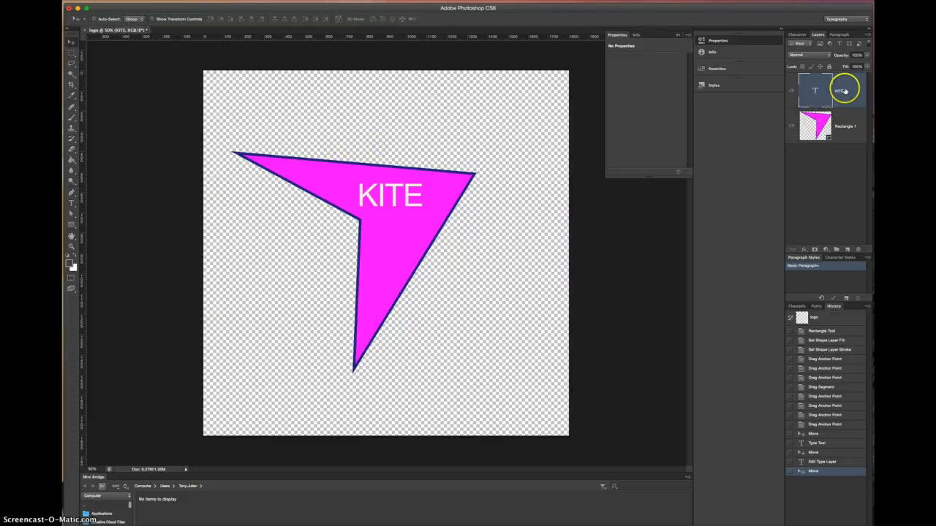
Step: Draw a circle about 276 px across over the kite's top edge, on a layer directly above the kite shape
click(844, 130)
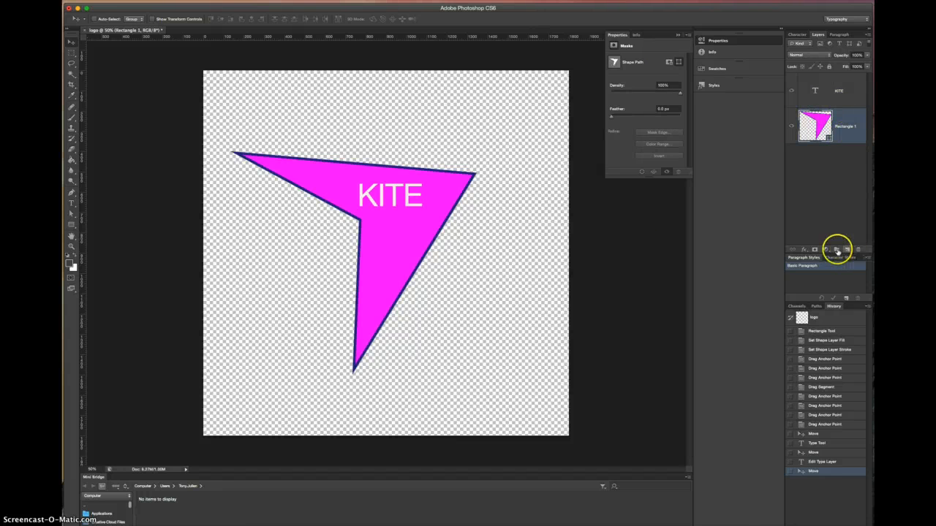
click(71, 224)
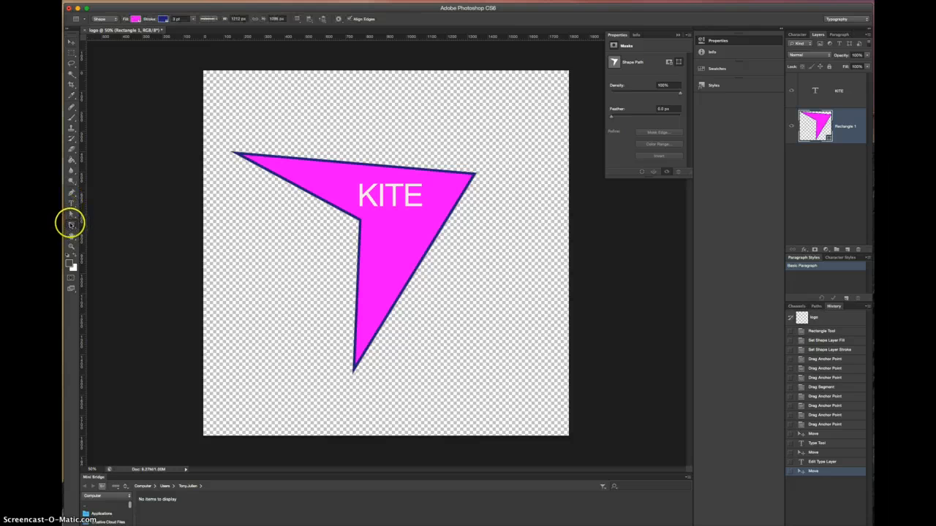
click(103, 238)
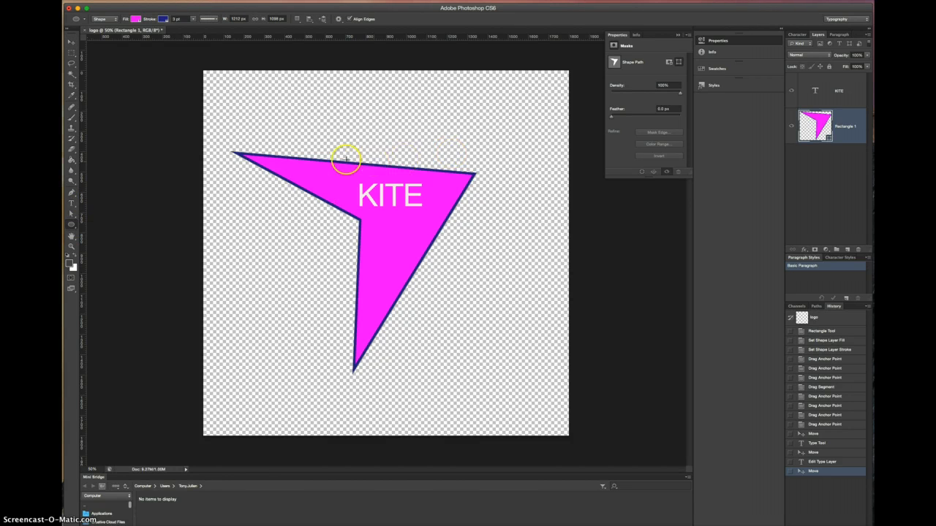
drag(315, 132, 362, 189)
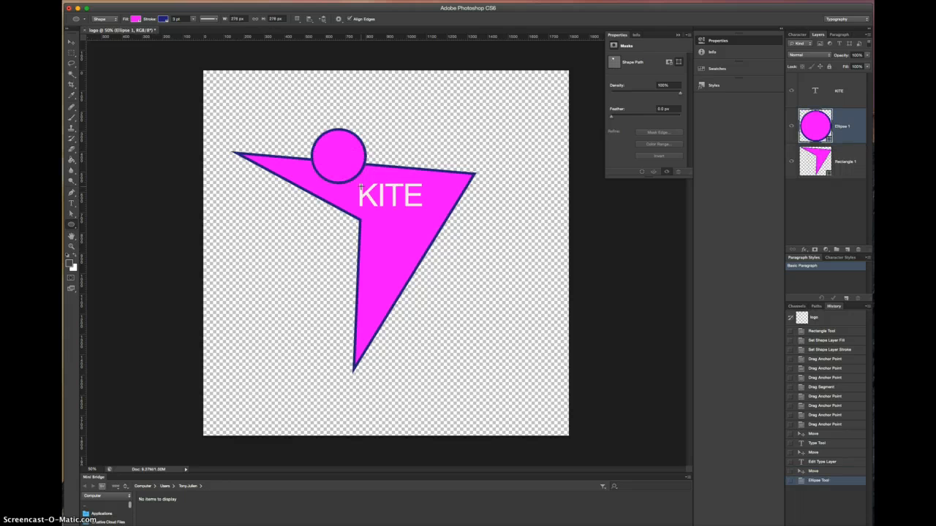
Step: Change the fill of the circle over the kite's top edge to yellow
click(139, 20)
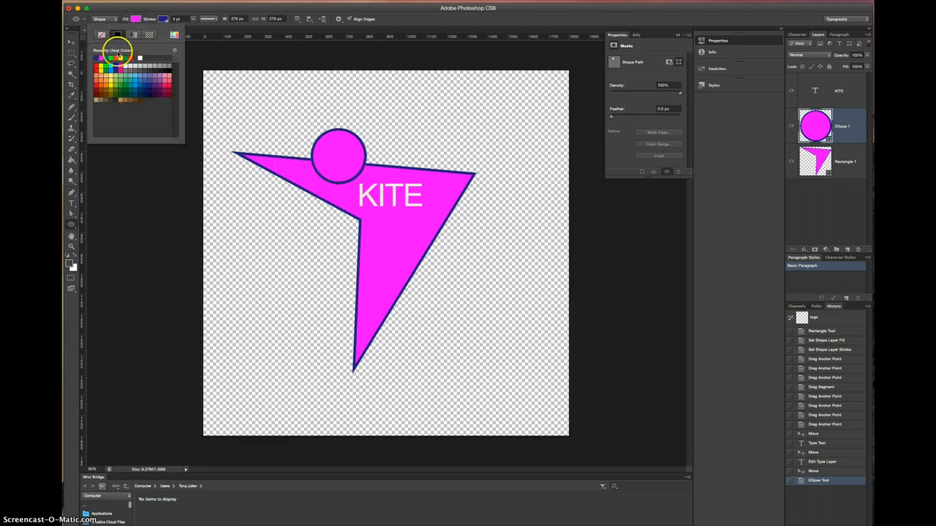
click(100, 67)
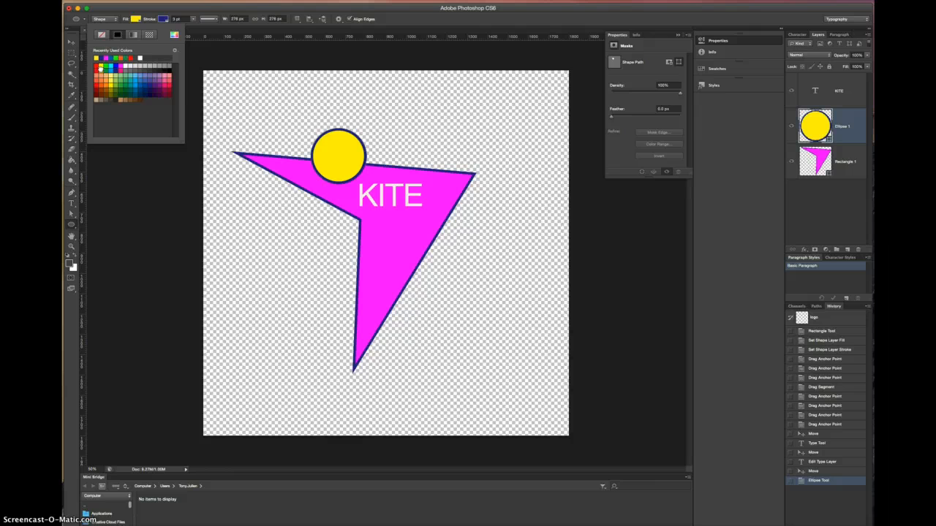
click(71, 42)
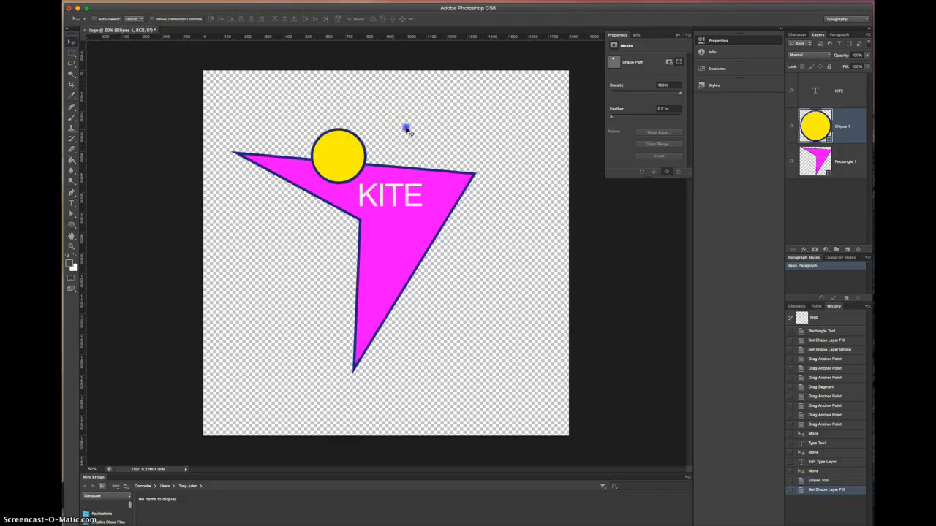
Step: Select the circle and kite shape layers together and combine them with Subtract Front Shape to cut the circle out of the kite
click(822, 162)
shift+click(848, 158)
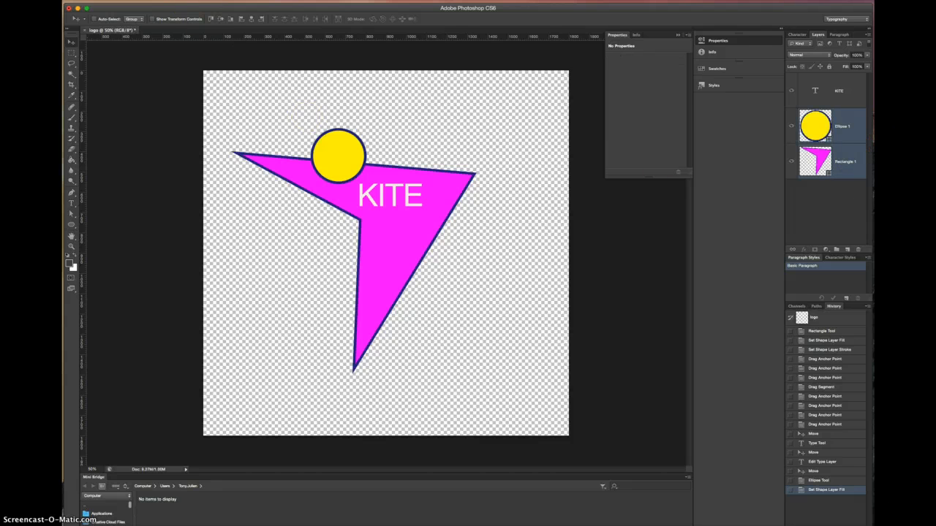
click(133, 1)
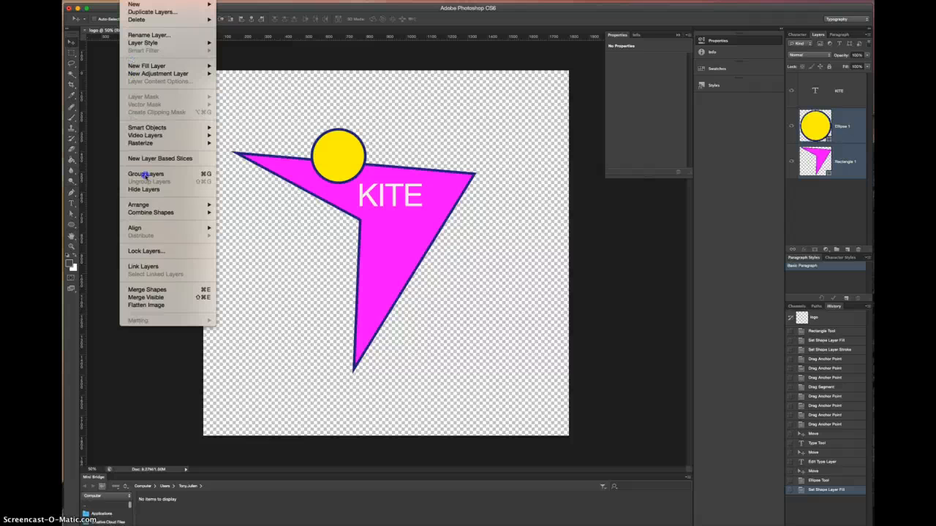
mouse_move(155, 212)
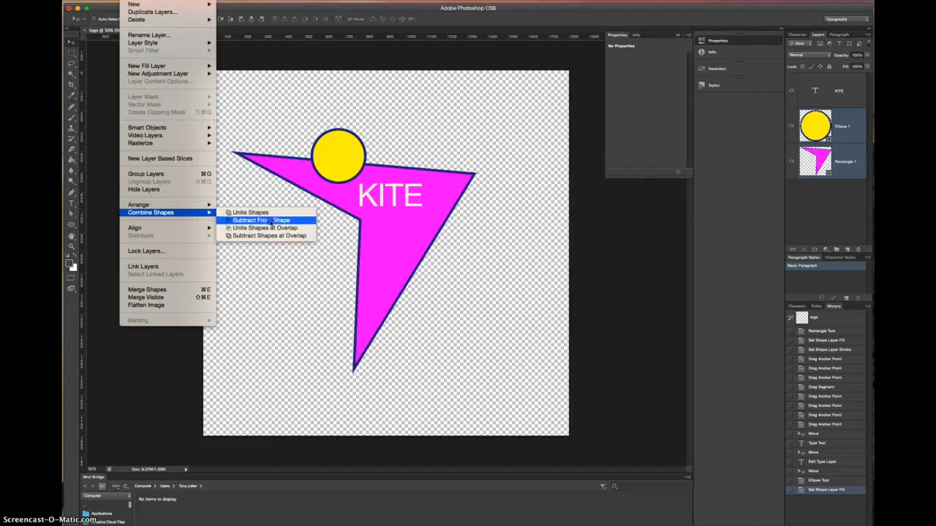
click(271, 221)
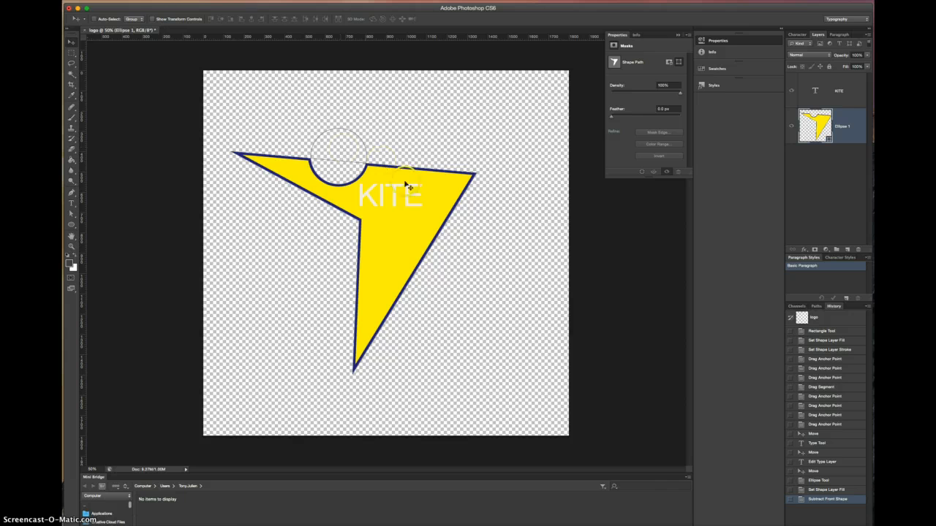
Step: Recolour the KITE text orange-red and move it slightly right within the kite shape
click(834, 90)
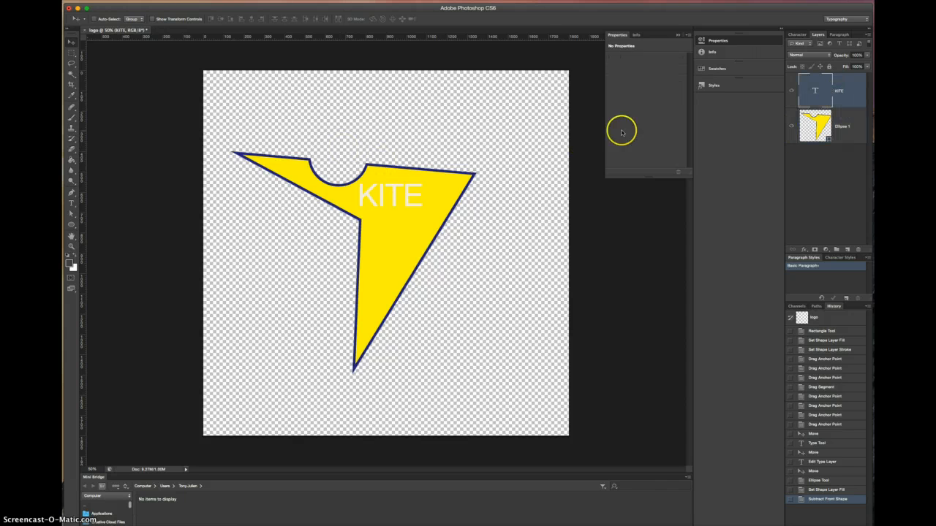
click(815, 90)
click(316, 19)
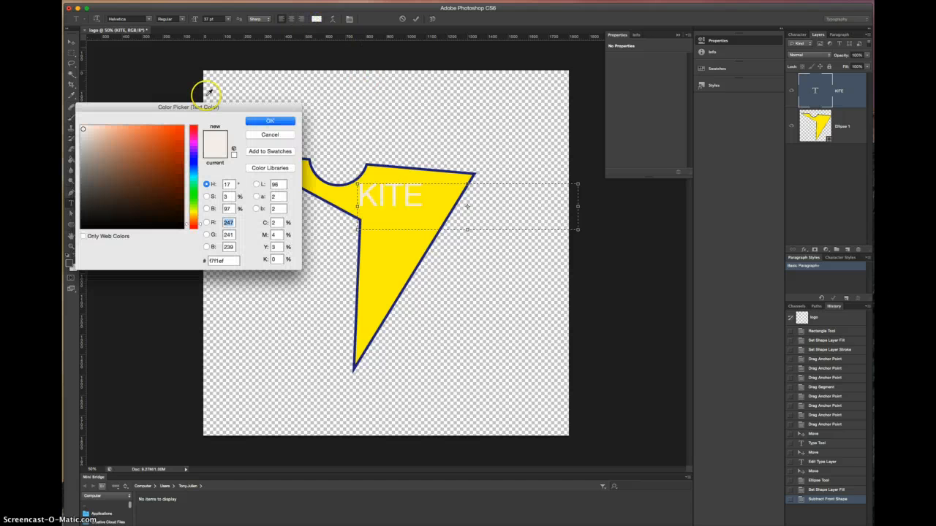
click(171, 126)
click(270, 121)
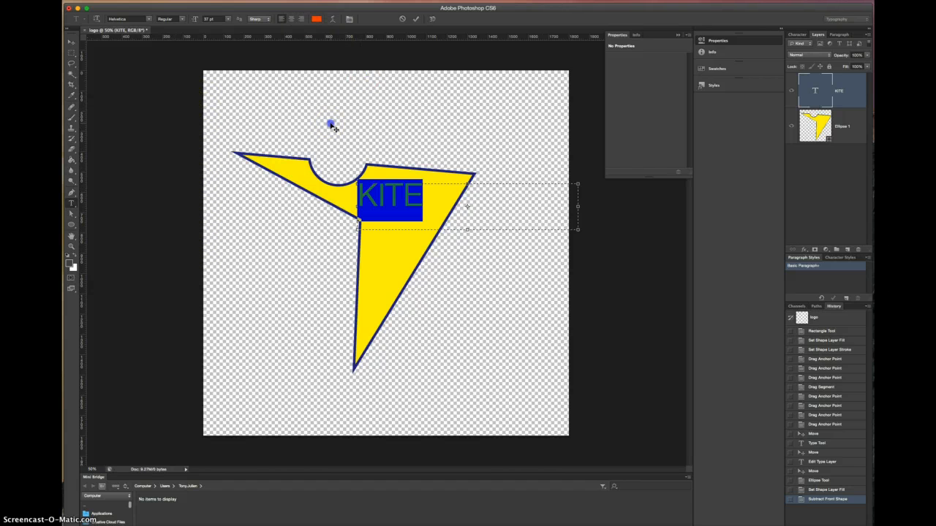
click(72, 42)
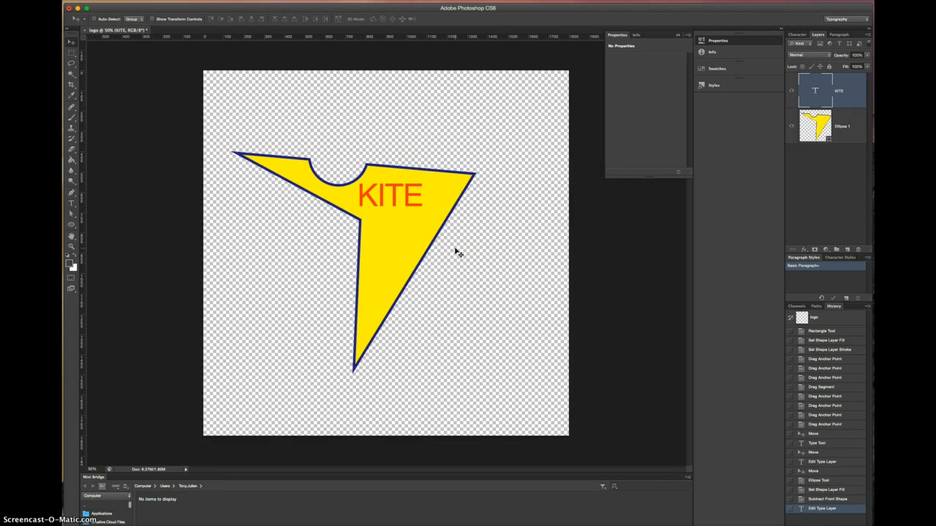
click(406, 205)
drag(411, 198, 421, 198)
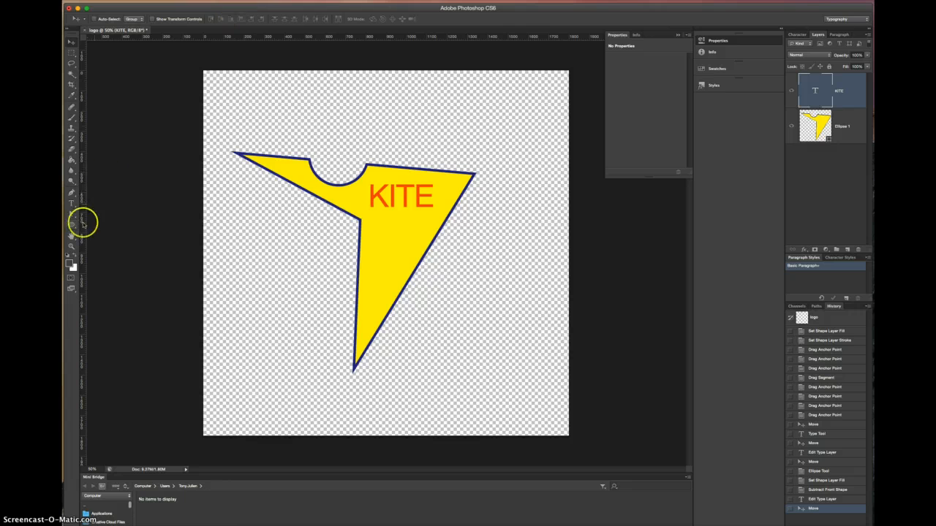
Step: Draw a closed four-sided shape with the Pen tool above the kite's left arm, about 532 by 227 px
click(73, 226)
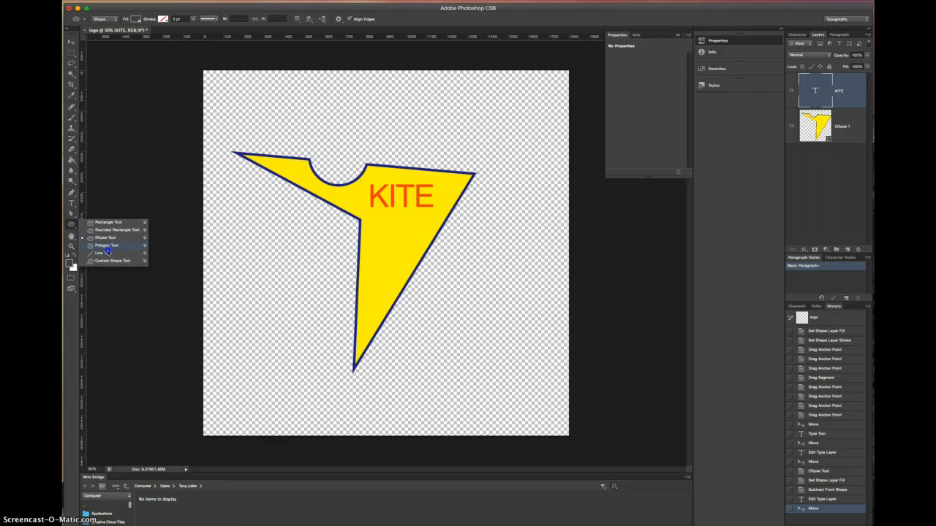
click(71, 193)
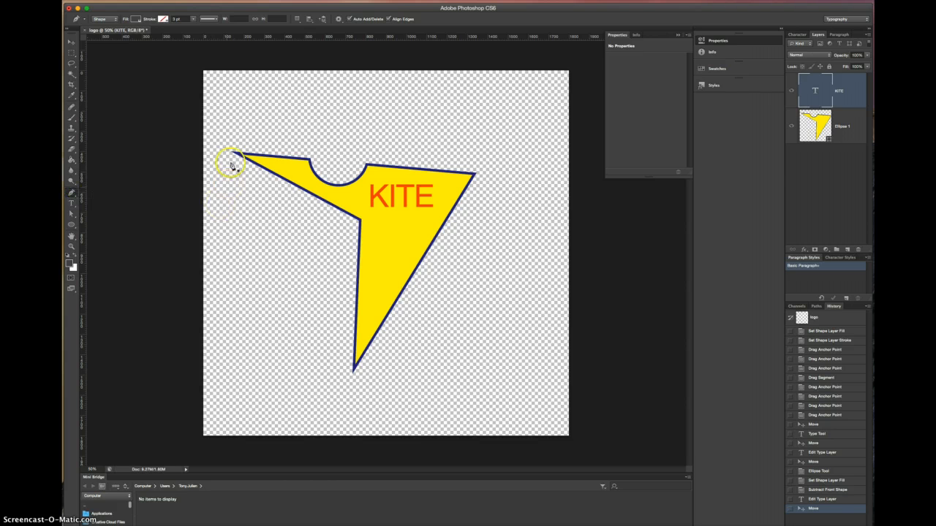
click(243, 111)
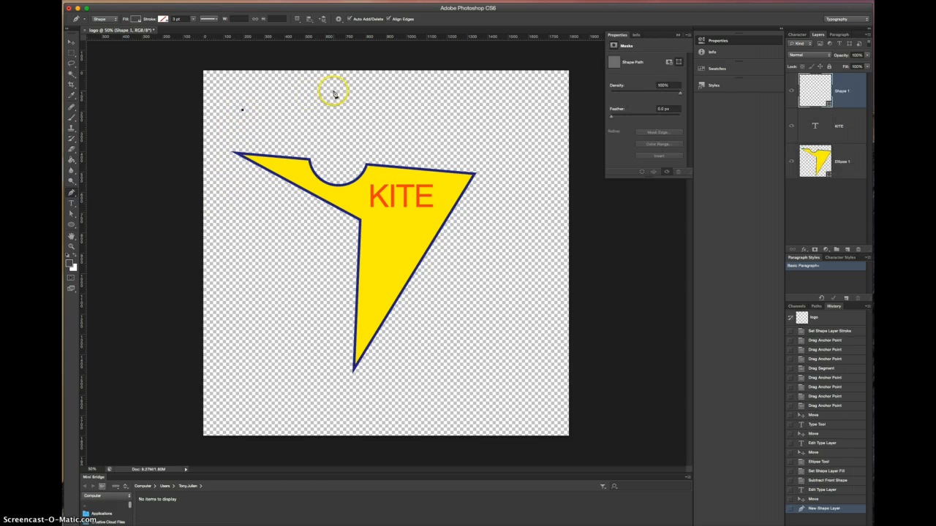
click(333, 91)
click(345, 134)
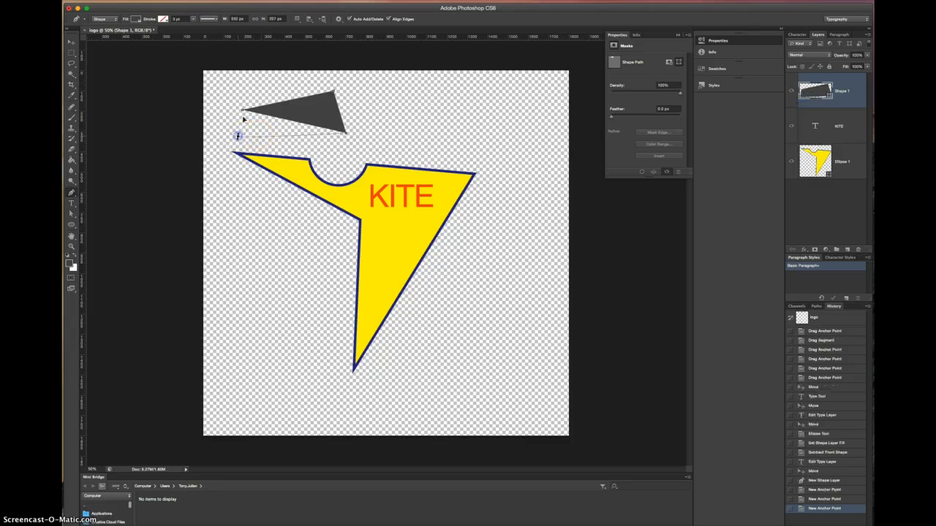
click(239, 136)
click(242, 109)
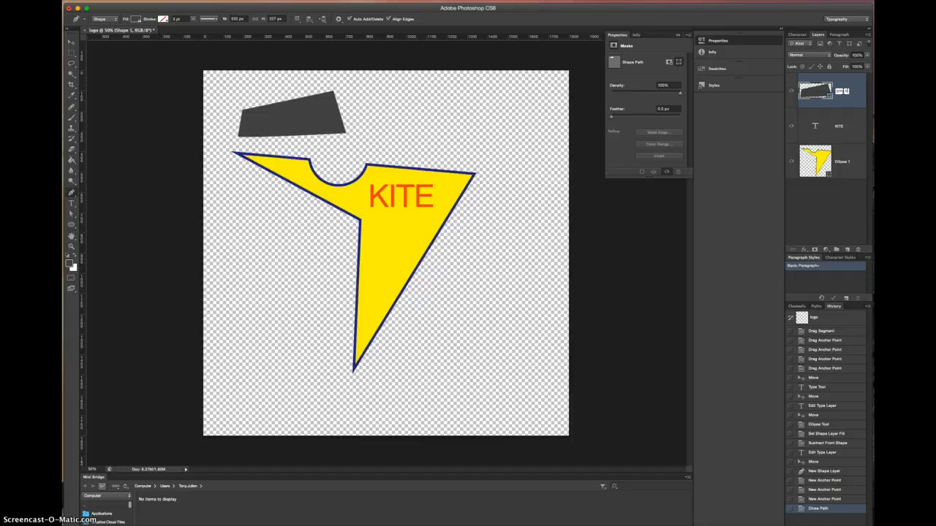
Step: Rename the four-sided shape's layer as "grey box" and set the shape's fill to red
click(842, 125)
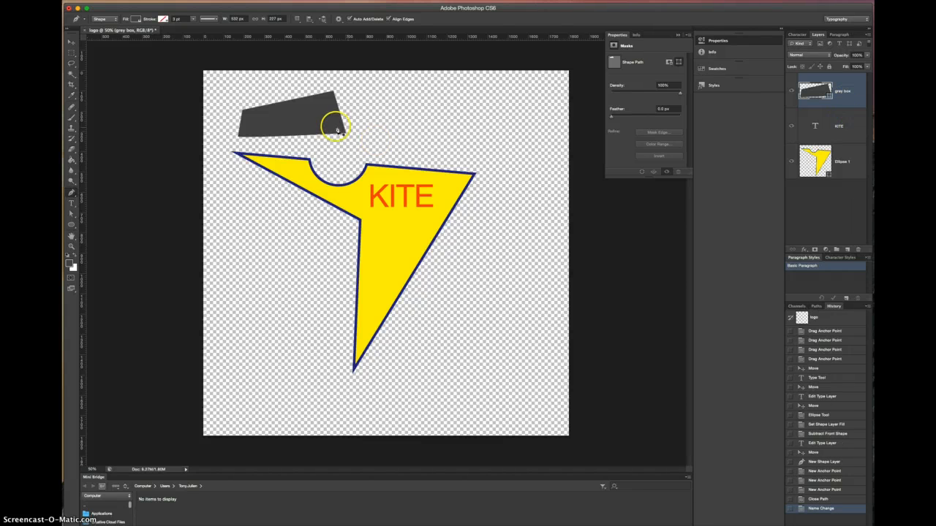
click(137, 20)
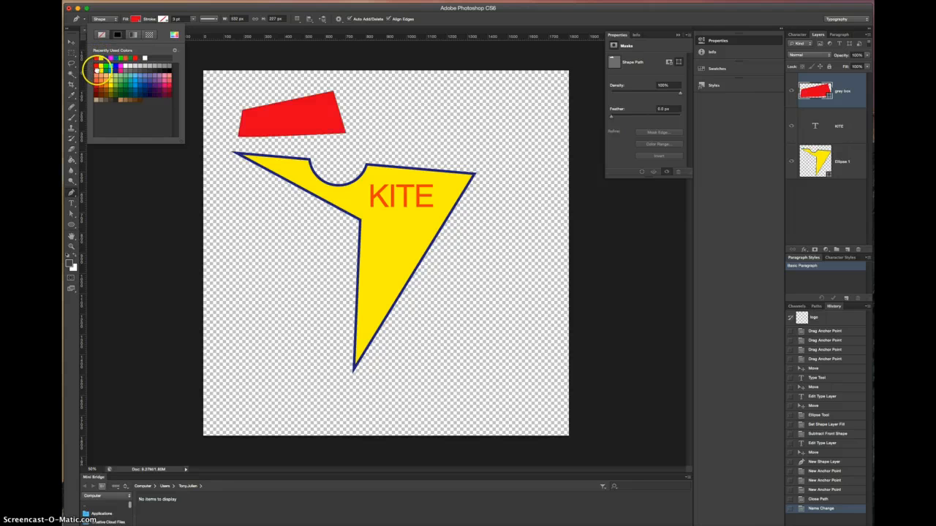
click(97, 68)
click(70, 40)
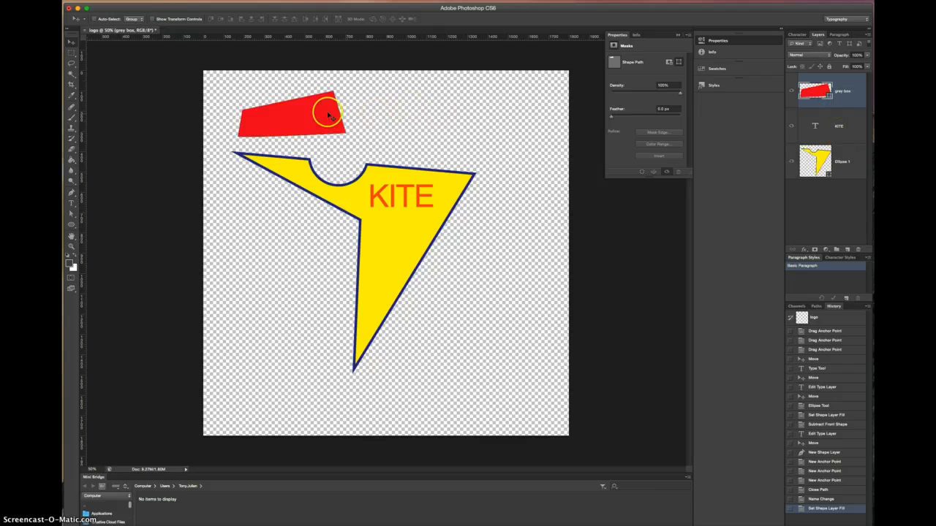
Step: Move the red shape down over the kite's inner left corner and the KITE text up above the circular notch
drag(324, 111, 375, 234)
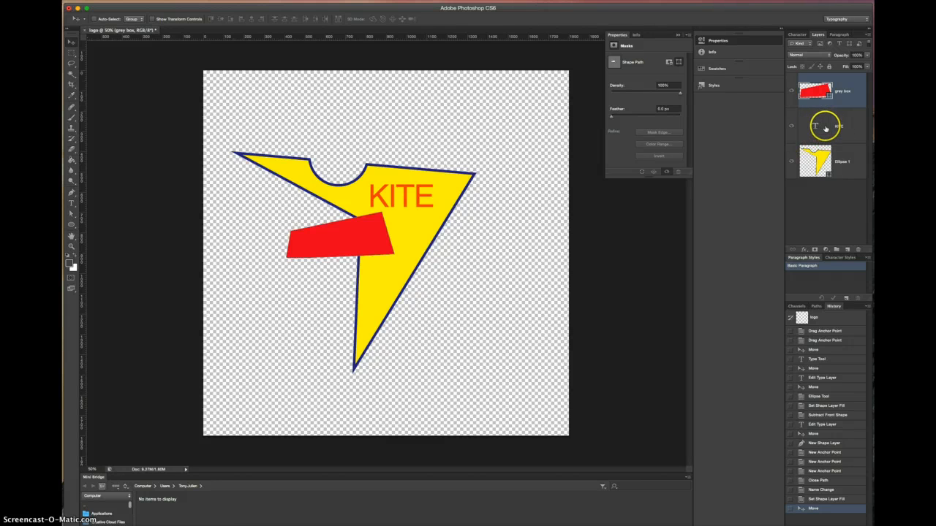
drag(391, 199, 358, 144)
right_click(397, 200)
click(407, 198)
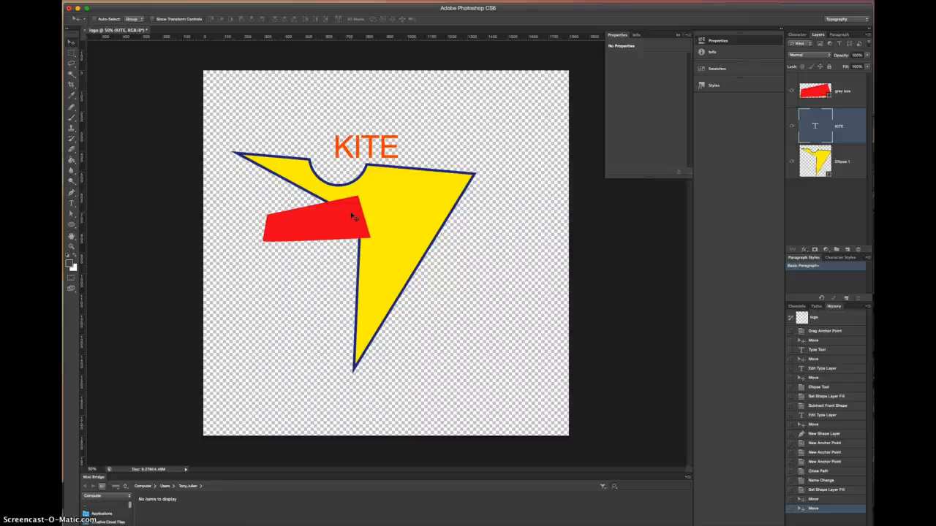
Step: Examine the edges and corners of the red shape and the kite outline at high magnification
key(super+plus)
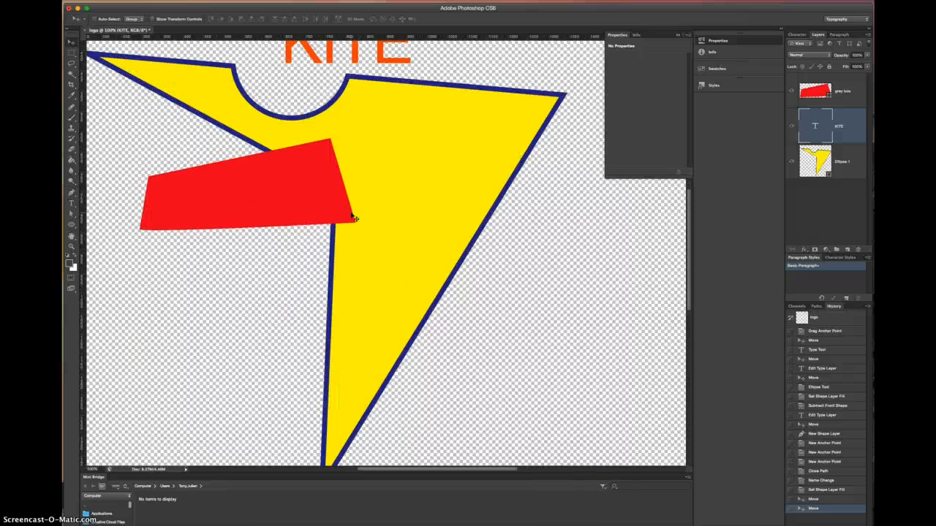
key(super+plus)
key(super+plus)
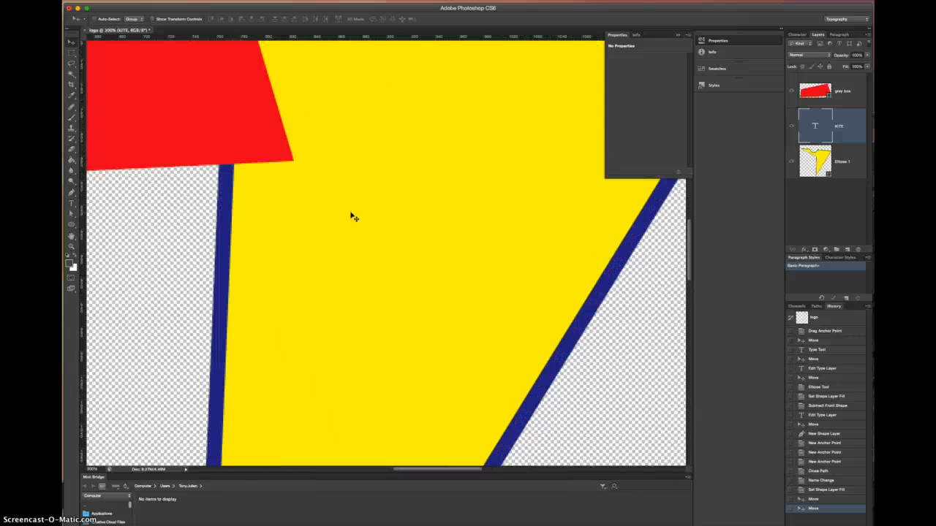
scroll(282, 130, up, 5)
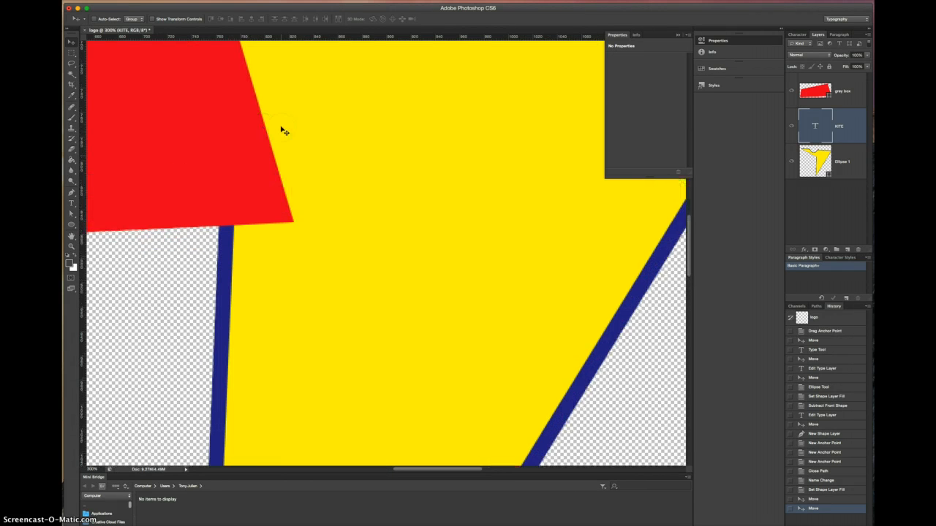
scroll(284, 131, left, 10)
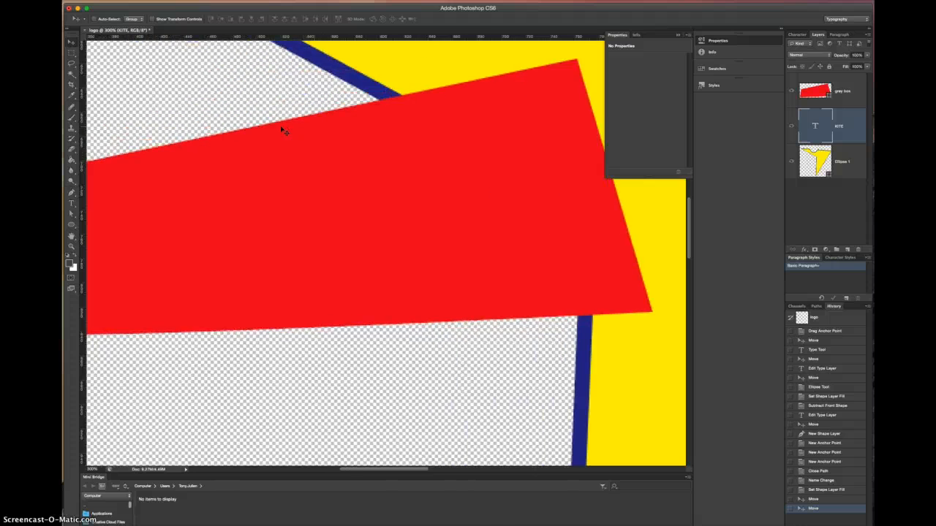
scroll(285, 131, left, 3)
click(268, 187)
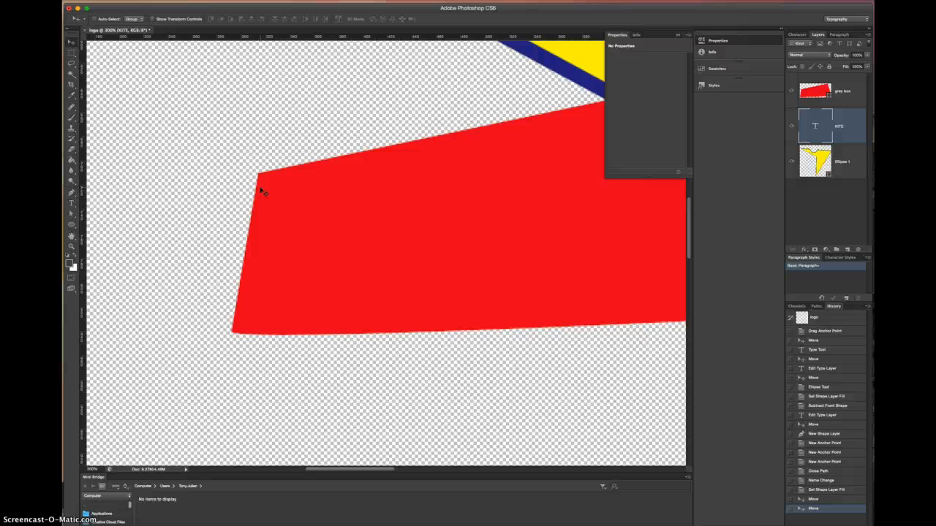
key(super+minus)
key(super+minus)
key(super+minus)
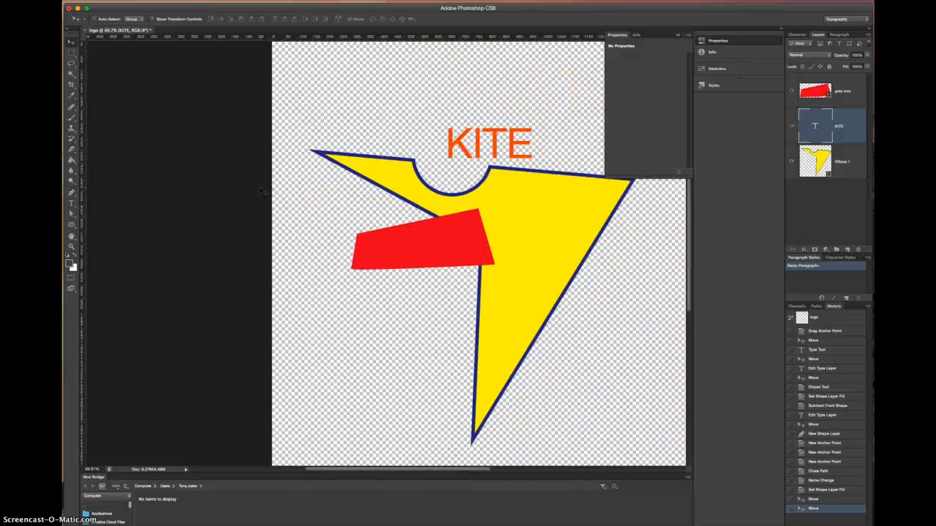